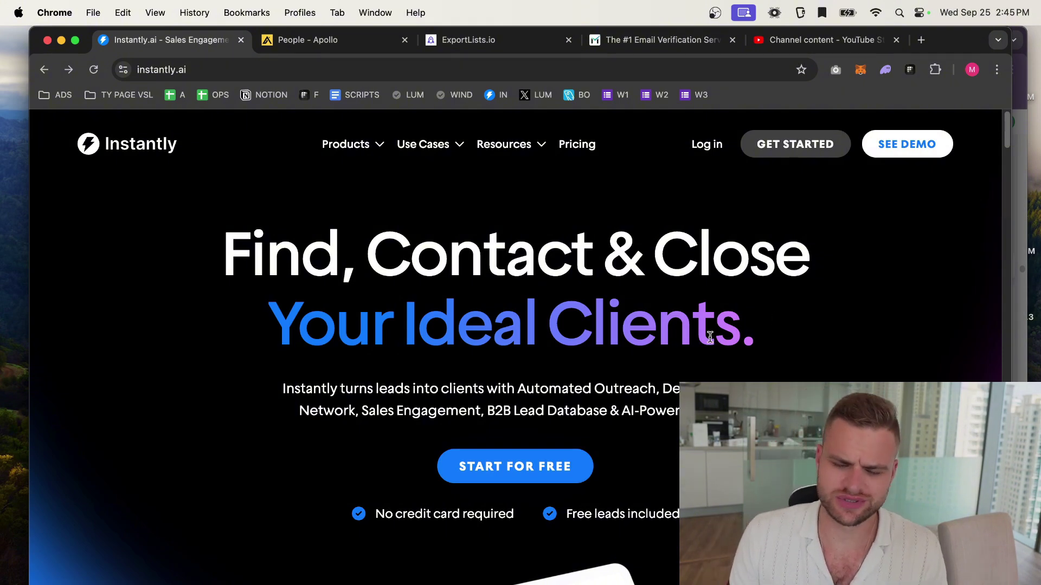
Sign in to Instantly and create a new campaign named 'My Campaign'
left_click(706, 147)
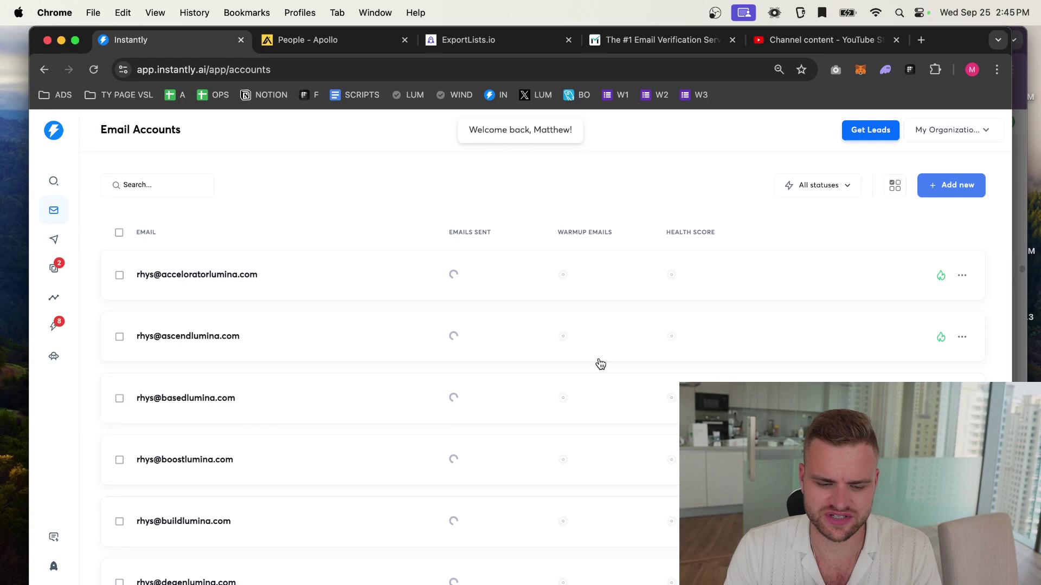
left_click(53, 240)
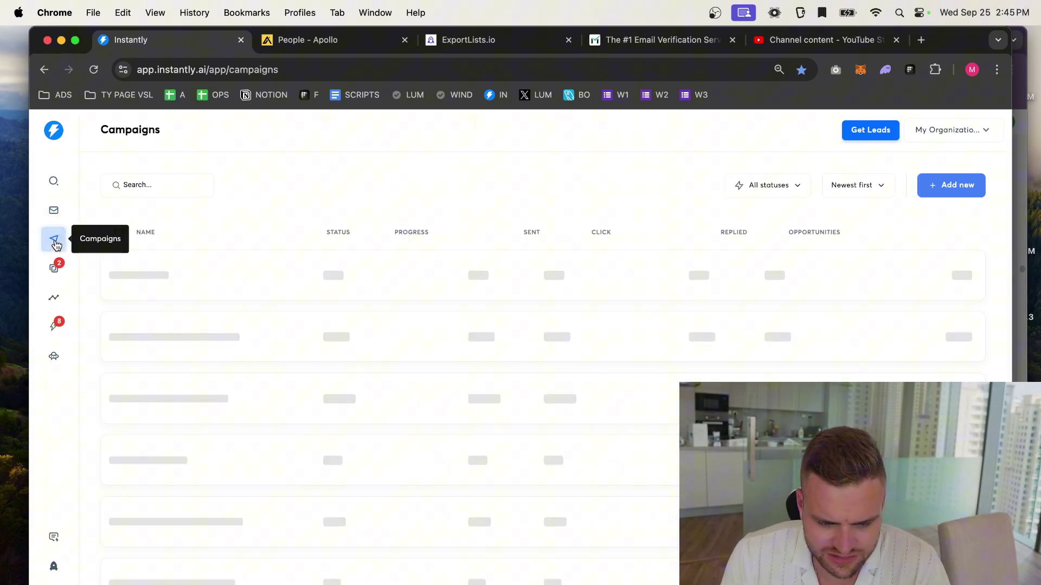
left_click(953, 185)
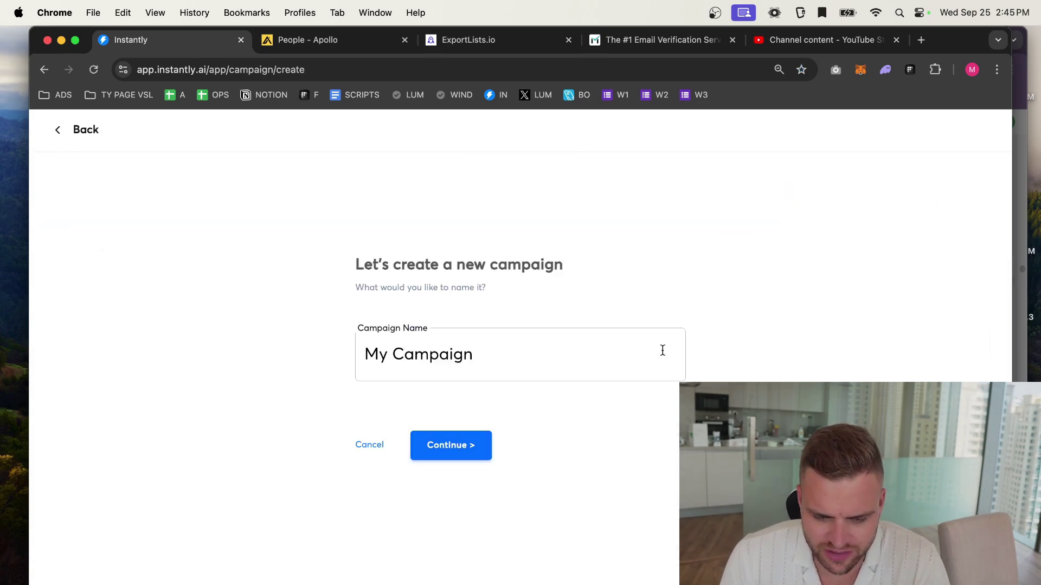
left_click(456, 440)
Cancel adding leads for now and go to the Apollo people search
left_click(549, 484)
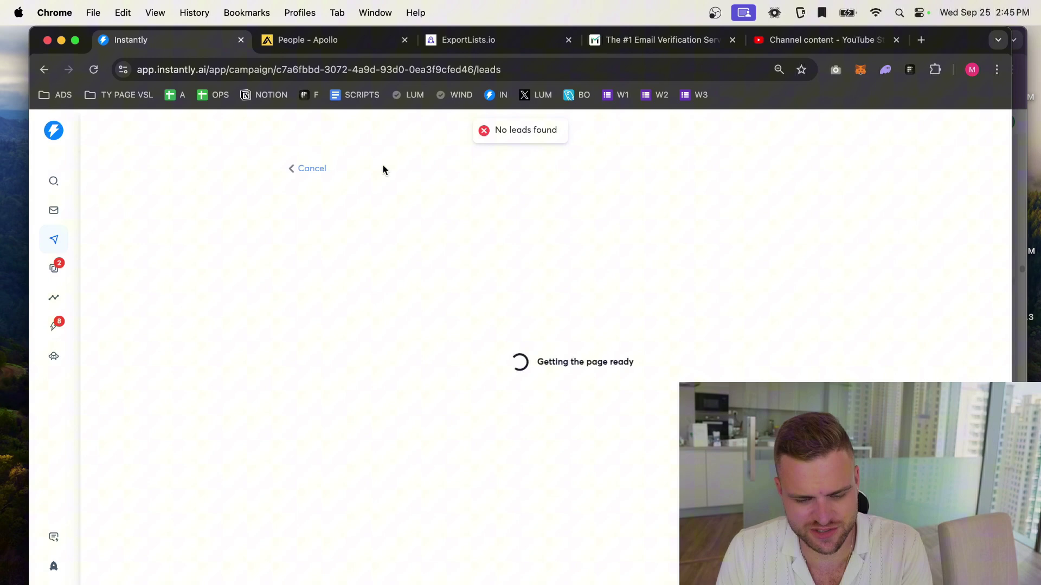
left_click(265, 169)
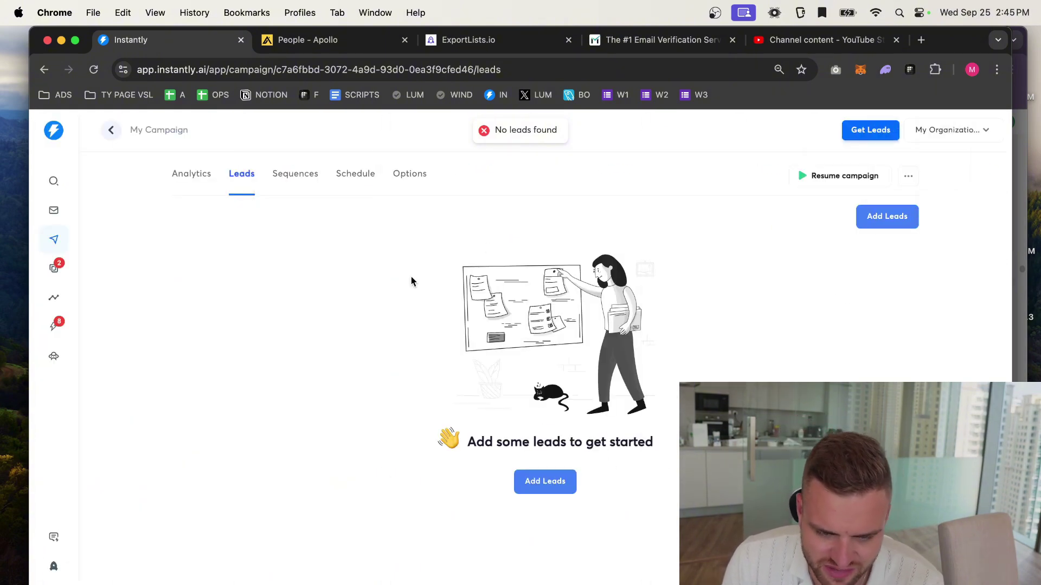
left_click(335, 42)
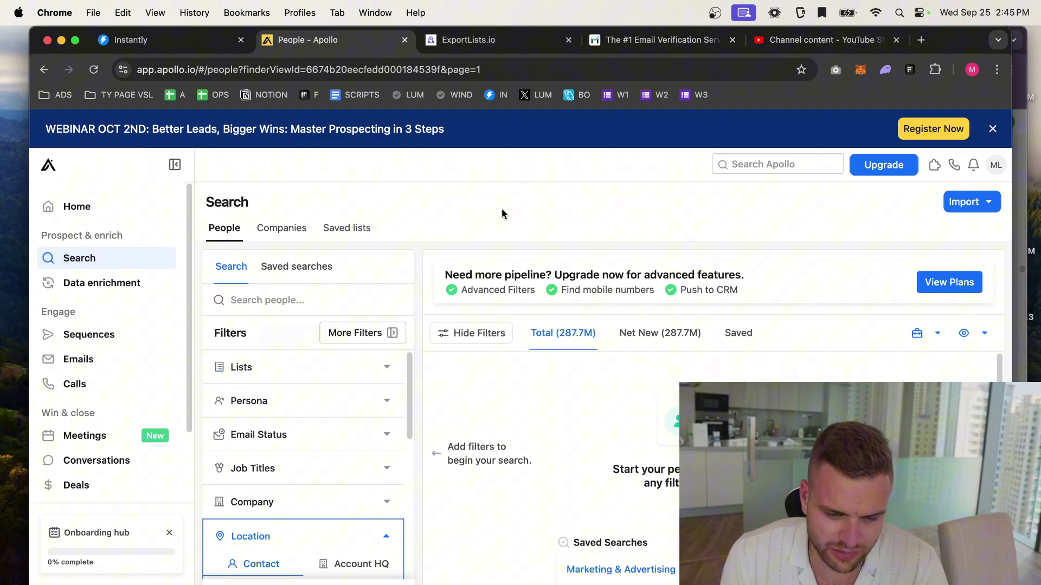
left_click(45, 69)
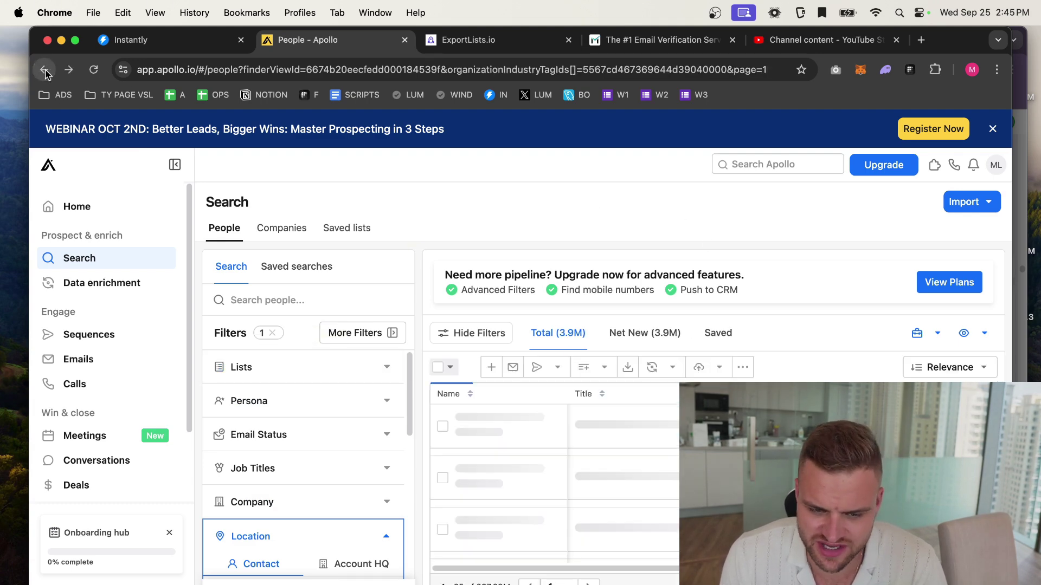
left_click(45, 69)
left_click(44, 69)
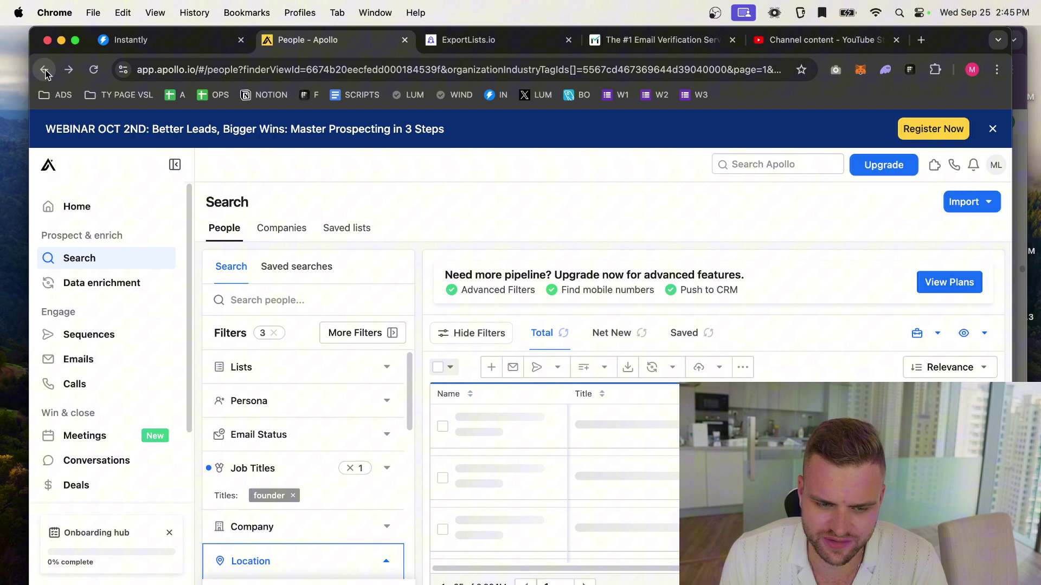
left_click(44, 69)
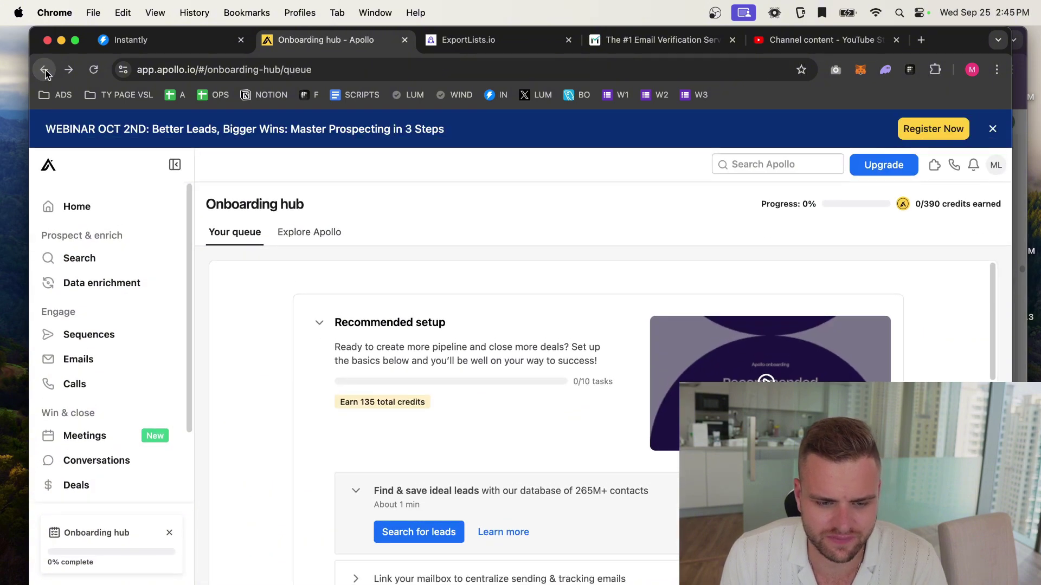
left_click(45, 69)
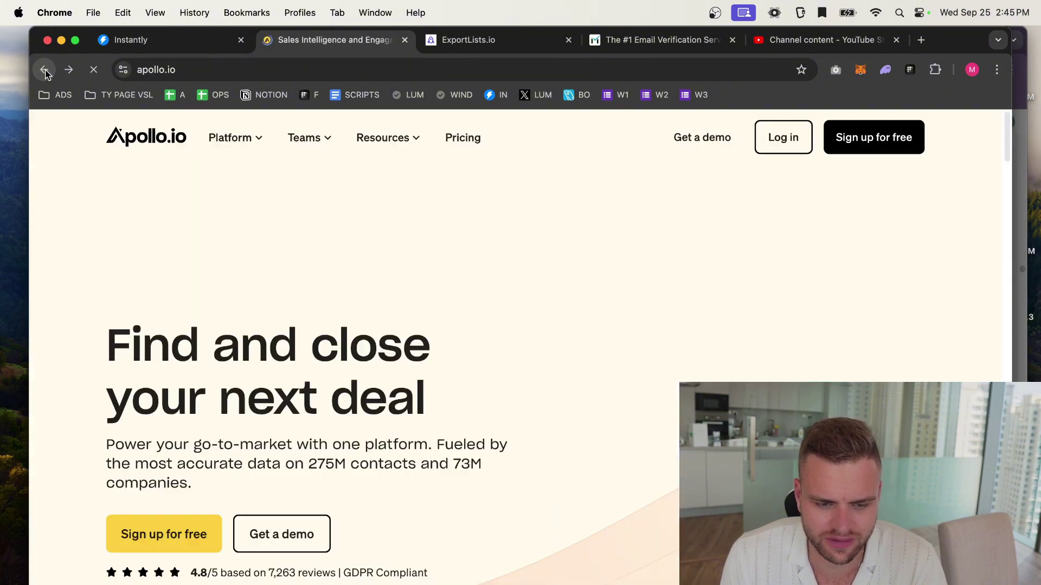
left_click(770, 144)
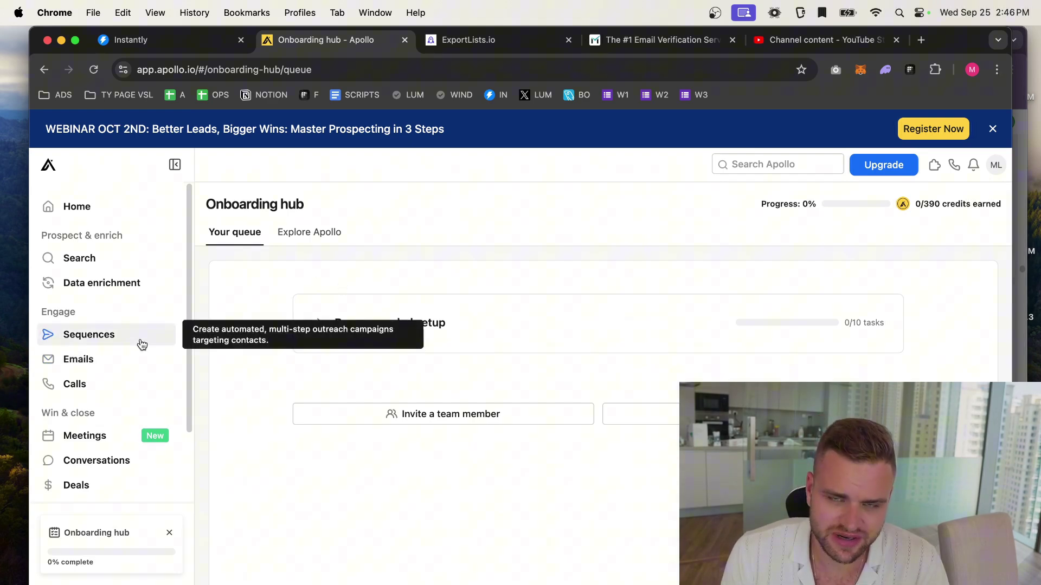
scroll(124, 303, "down", 3)
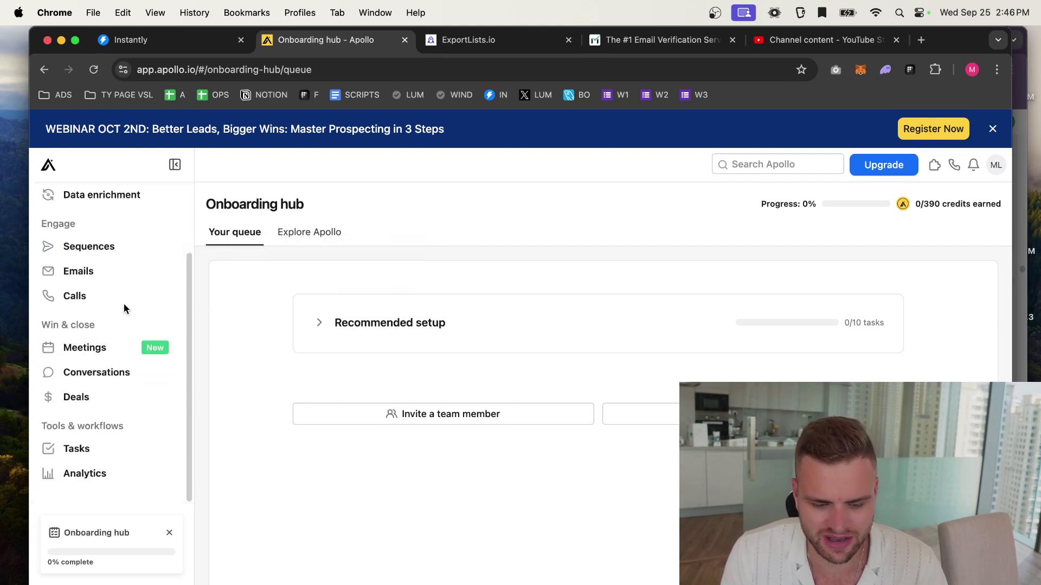
scroll(108, 260, "up", 3)
left_click(111, 257)
scroll(298, 391, "down", 5)
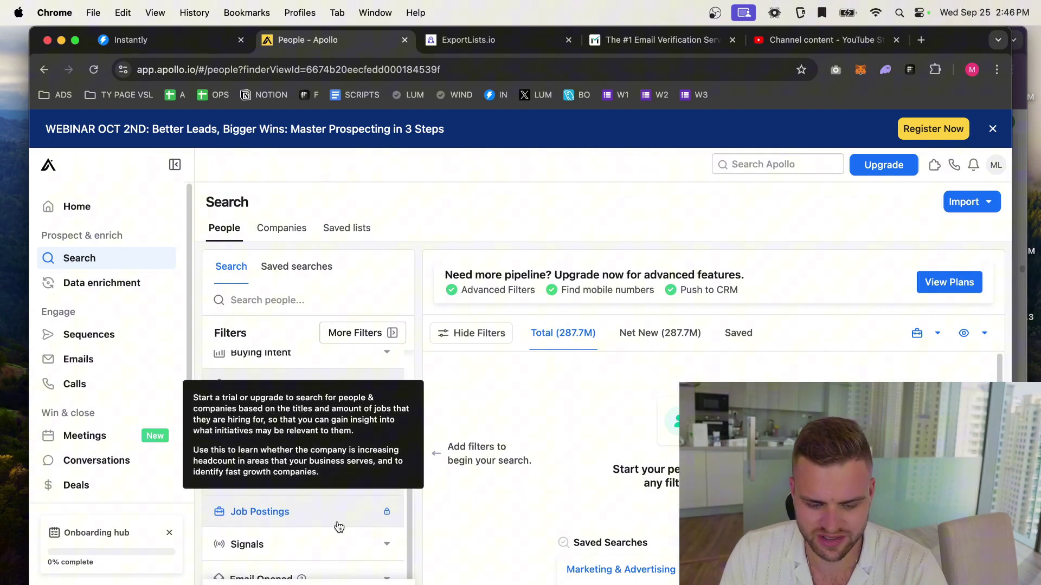
scroll(365, 477, "up", 8)
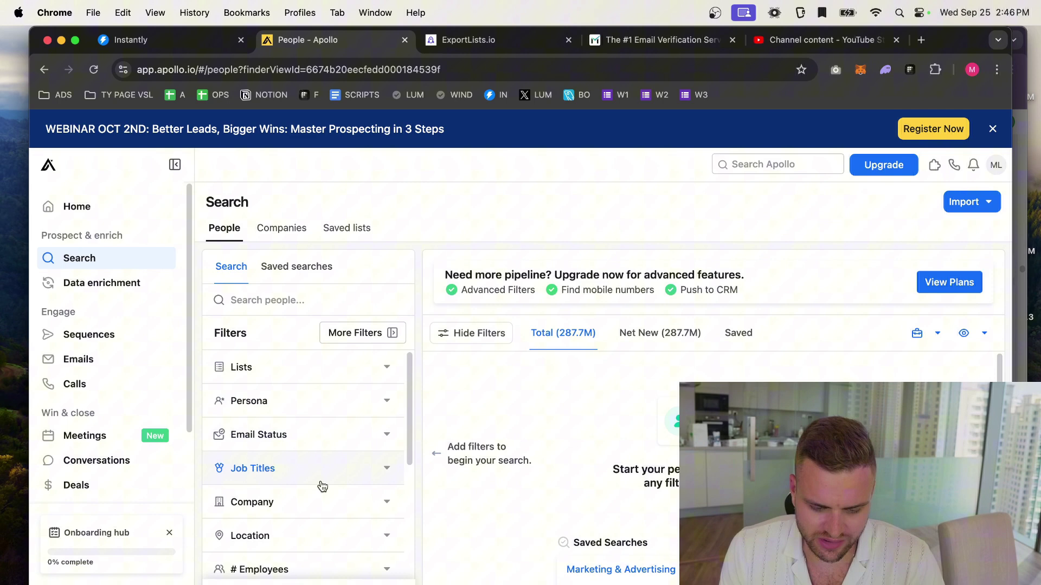
Filter job titles to founder, CEO, CMO and director of marketing
left_click(259, 468)
left_click(268, 529)
type("founder")
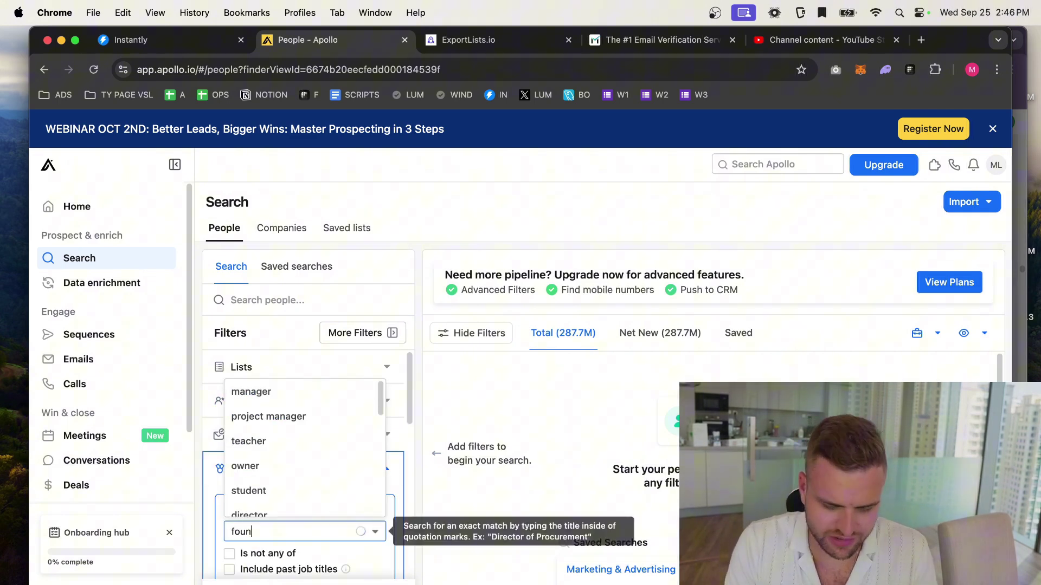
left_click(309, 395)
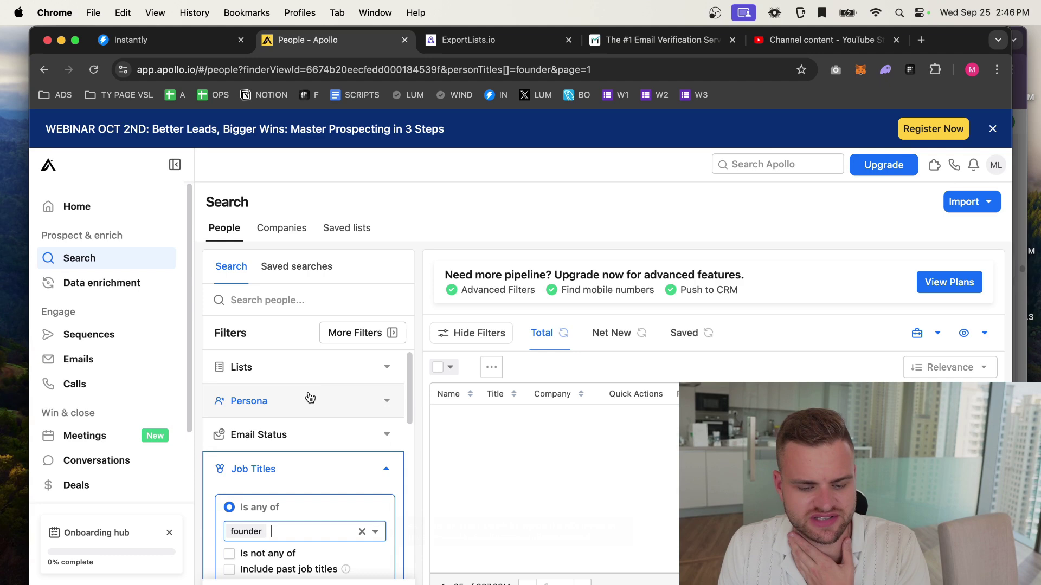
type("ceo")
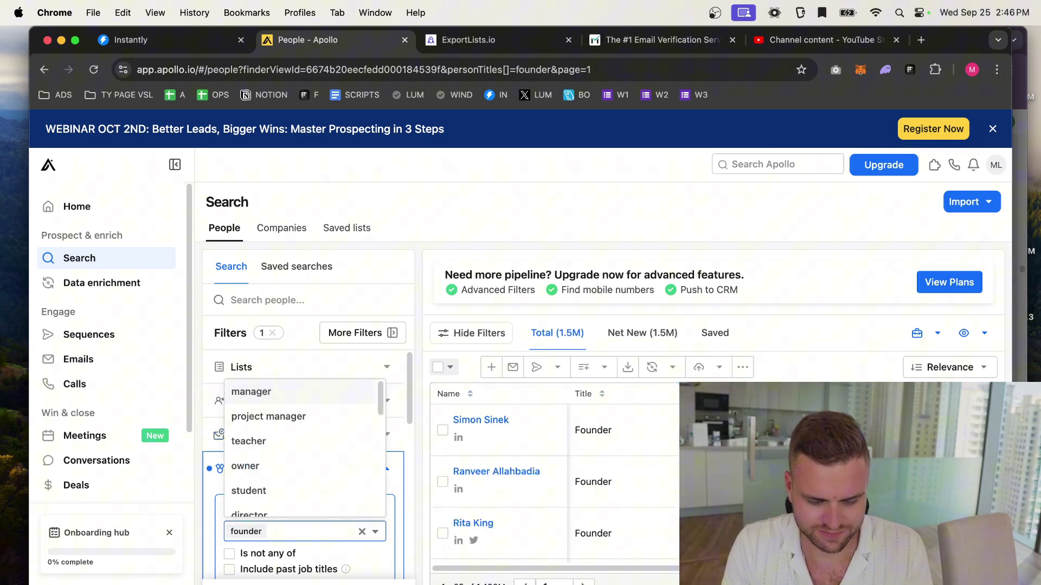
left_click(314, 393)
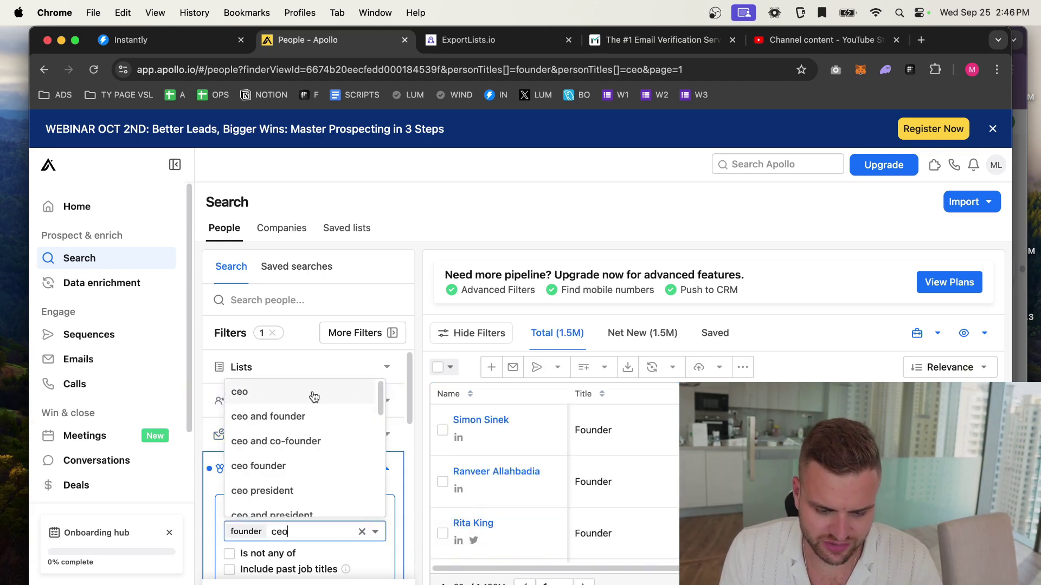
type("cmo")
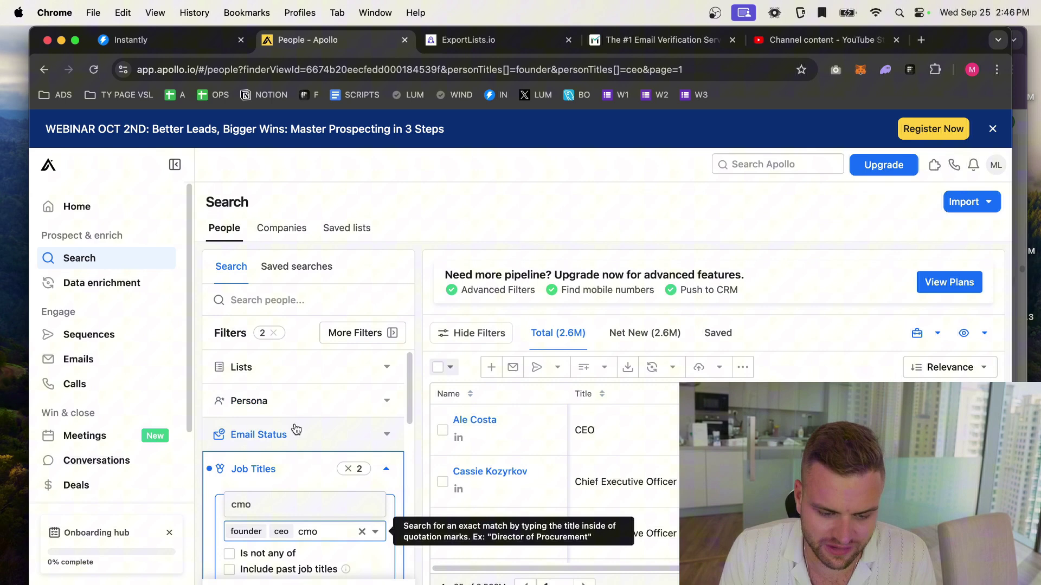
left_click(300, 512)
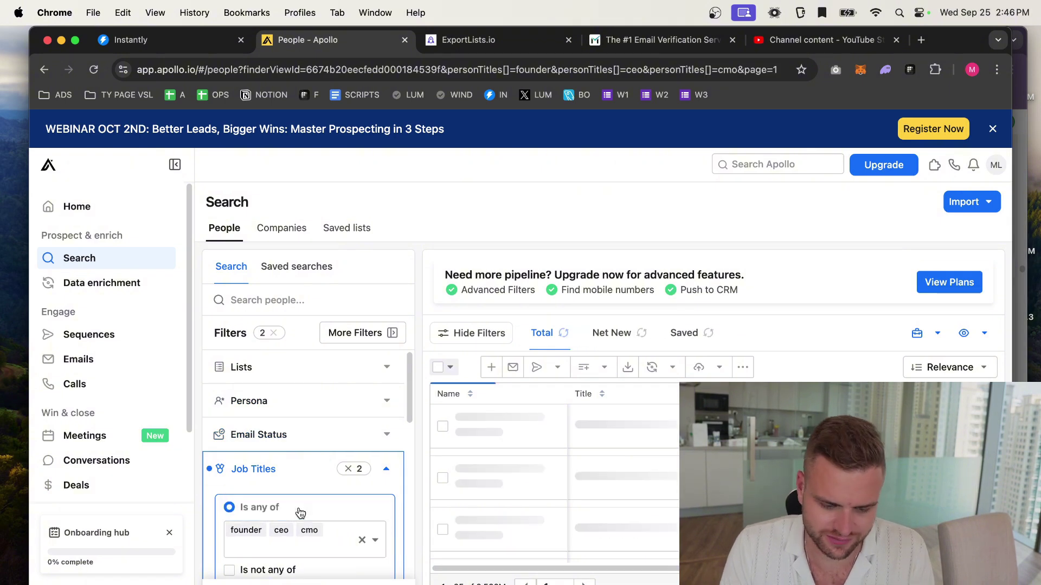
type("director")
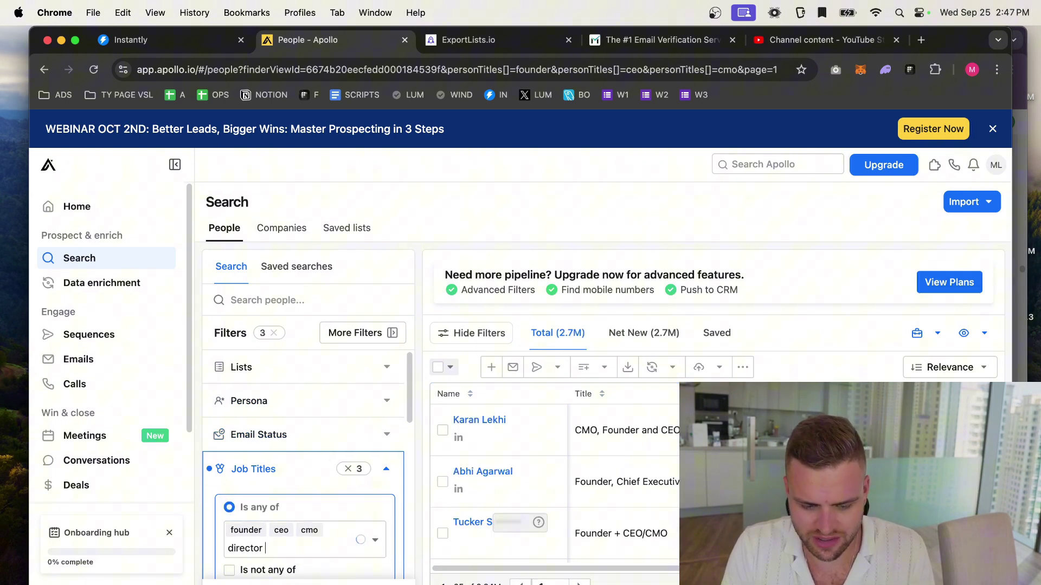
type(" of mark")
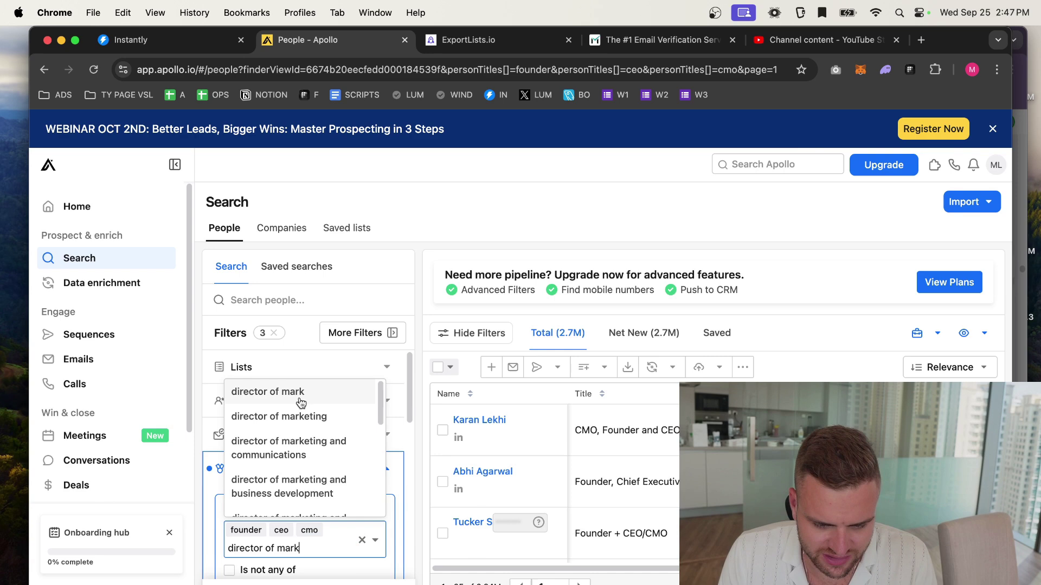
left_click(314, 413)
Add United States as the location filter
scroll(378, 482, "down", 5)
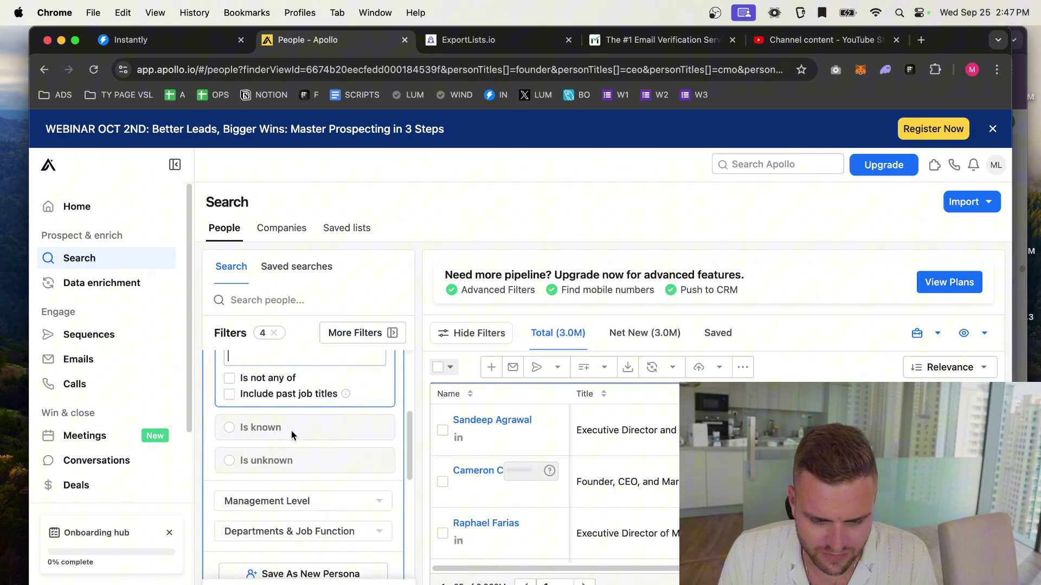
scroll(378, 483, "down", 3)
left_click(360, 528)
scroll(360, 529, "down", 6)
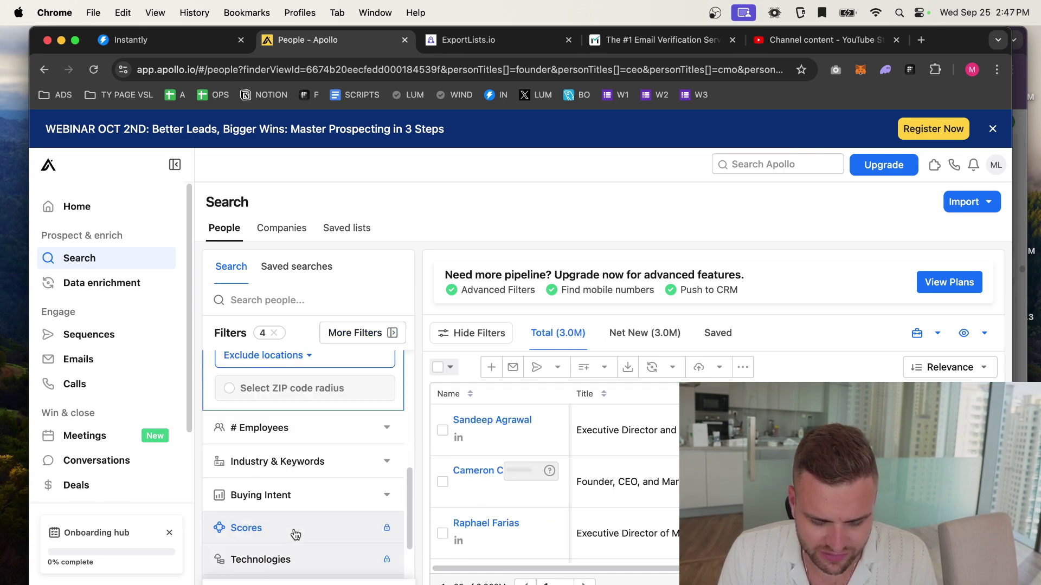
scroll(293, 485, "up", 5)
left_click(284, 450)
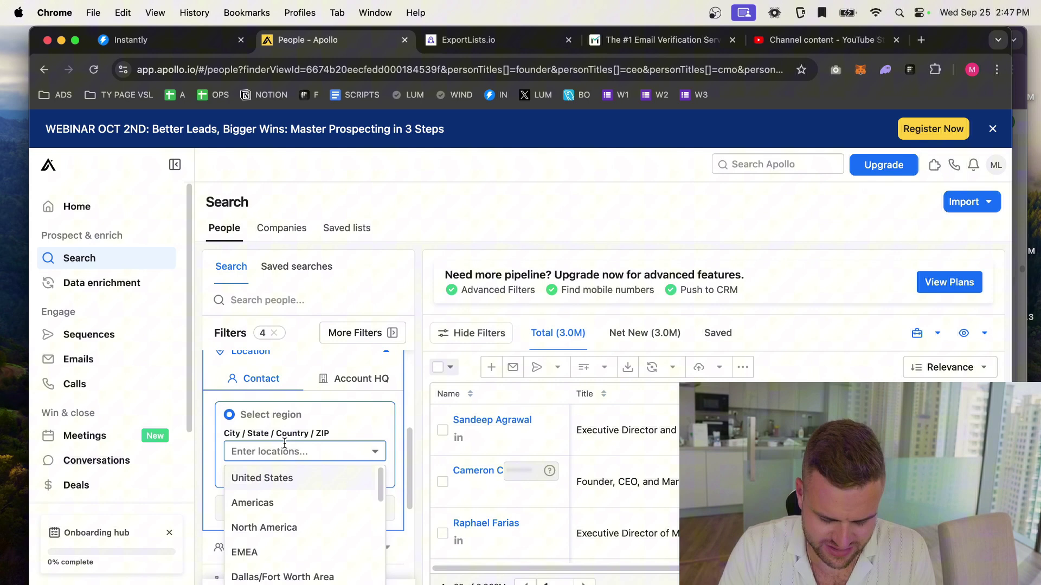
left_click(288, 478)
Set a custom employee count range of 3 to 25
scroll(320, 472, "down", 2)
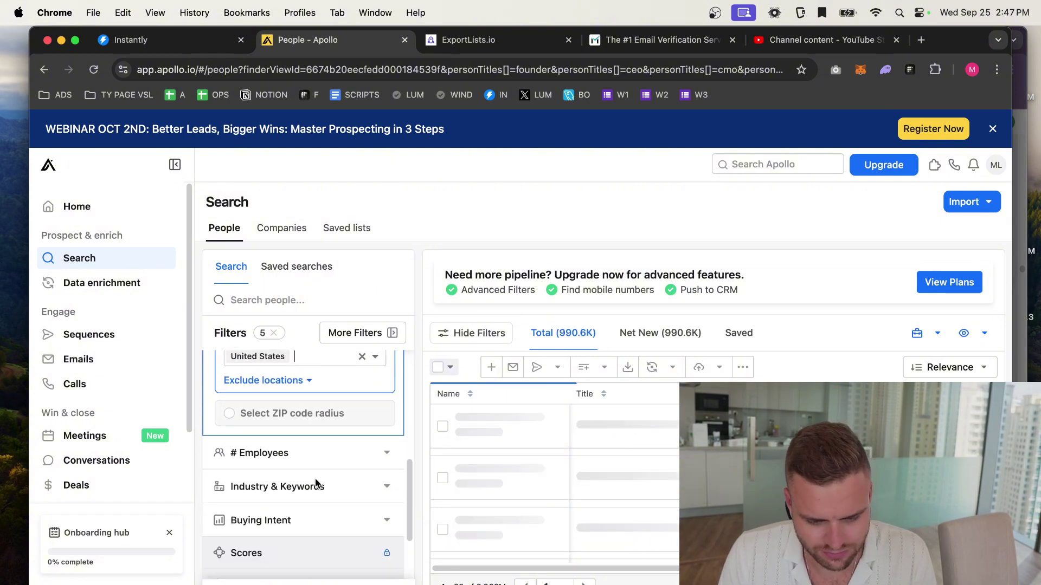
left_click(312, 453)
scroll(297, 460, "down", 3)
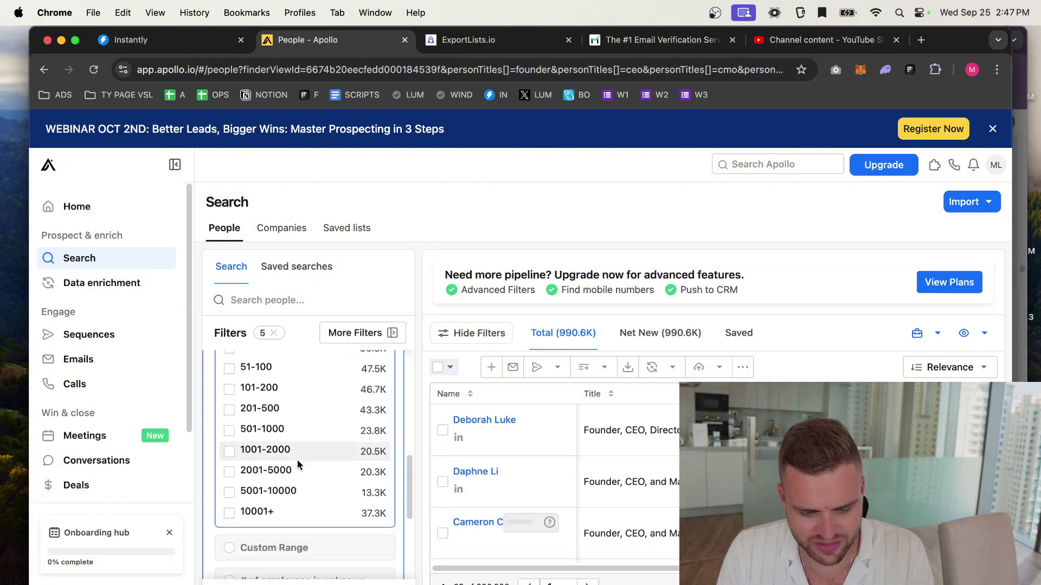
left_click(249, 519)
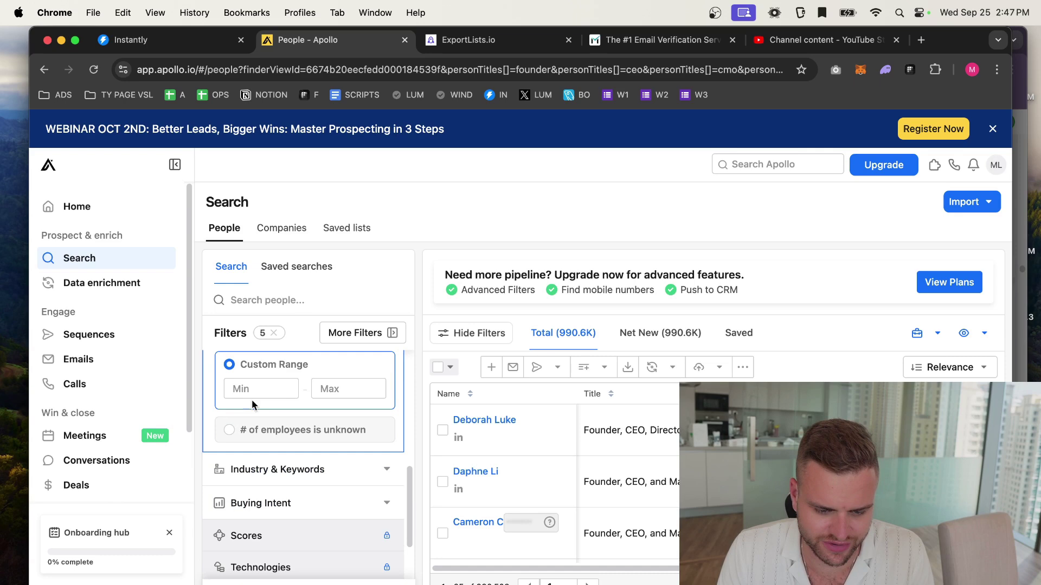
type("3")
left_click(313, 390)
type("25")
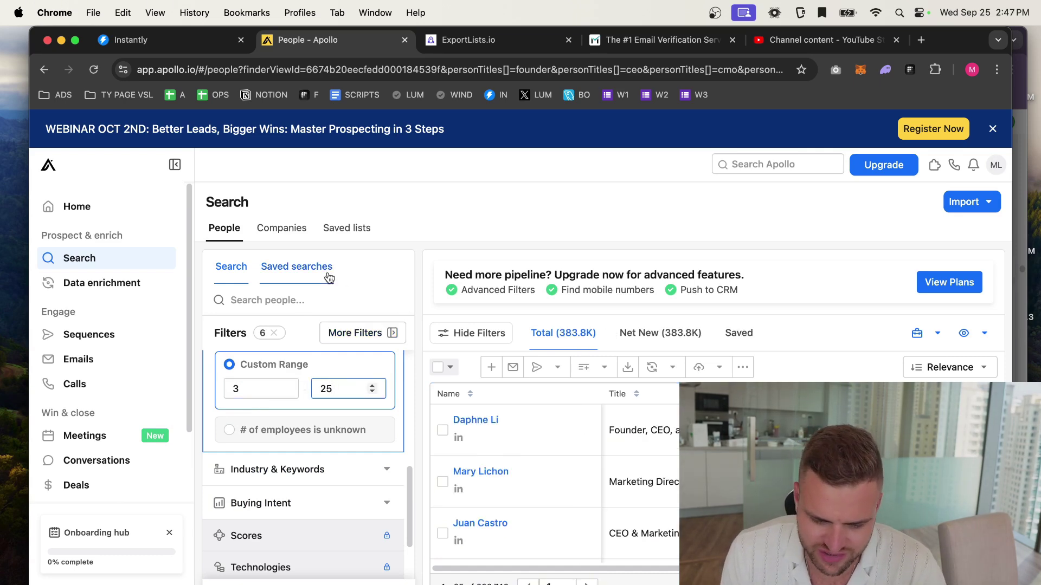
Add marketing & advertising as the industry filter
left_click(317, 469)
left_click(289, 390)
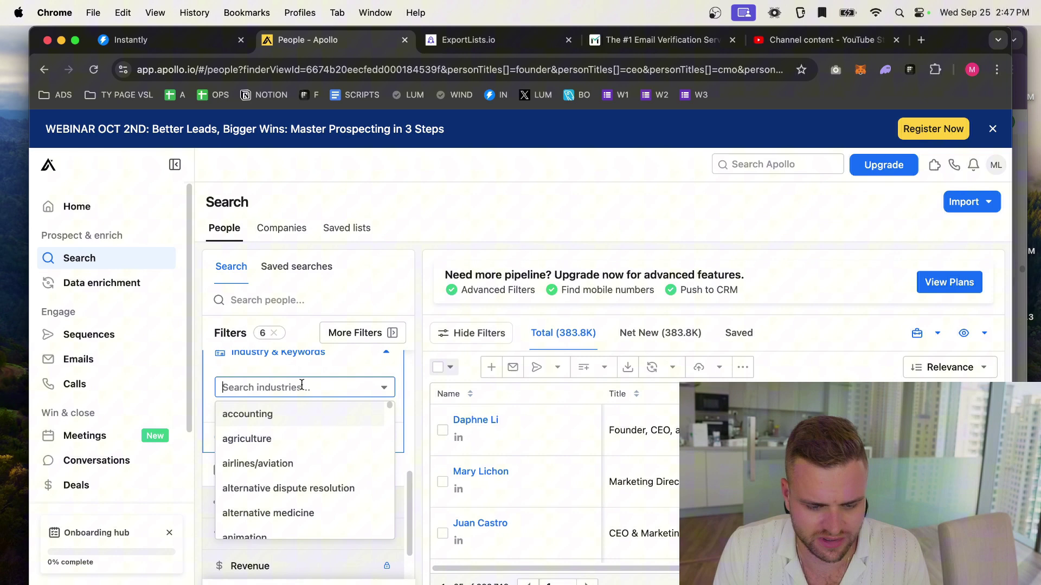
type("marketing")
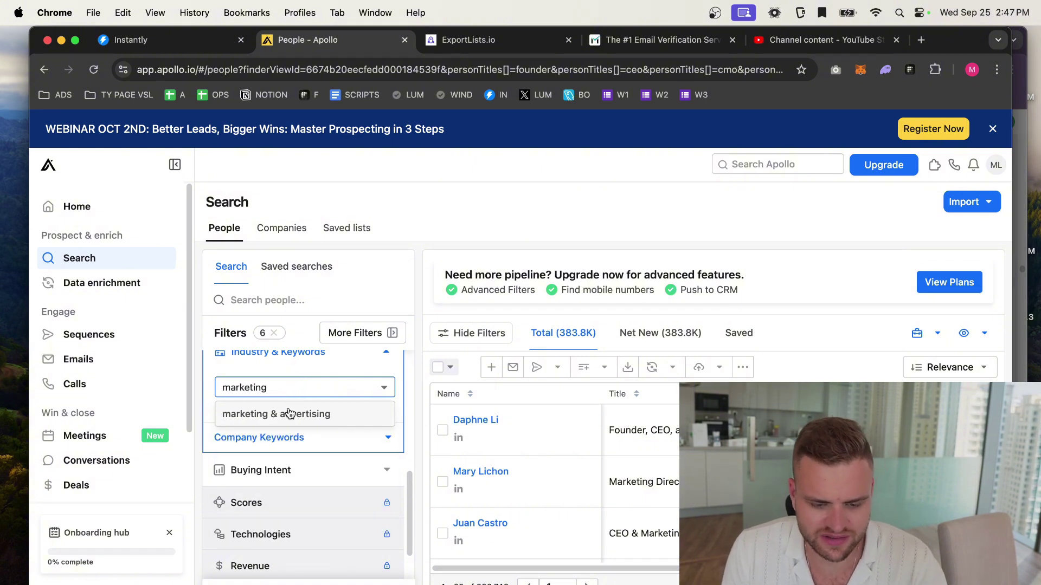
left_click(290, 414)
Review the 21.4K filtered results, with titles such as CEO/CMO and Chief Marketing Officer
left_click(544, 259)
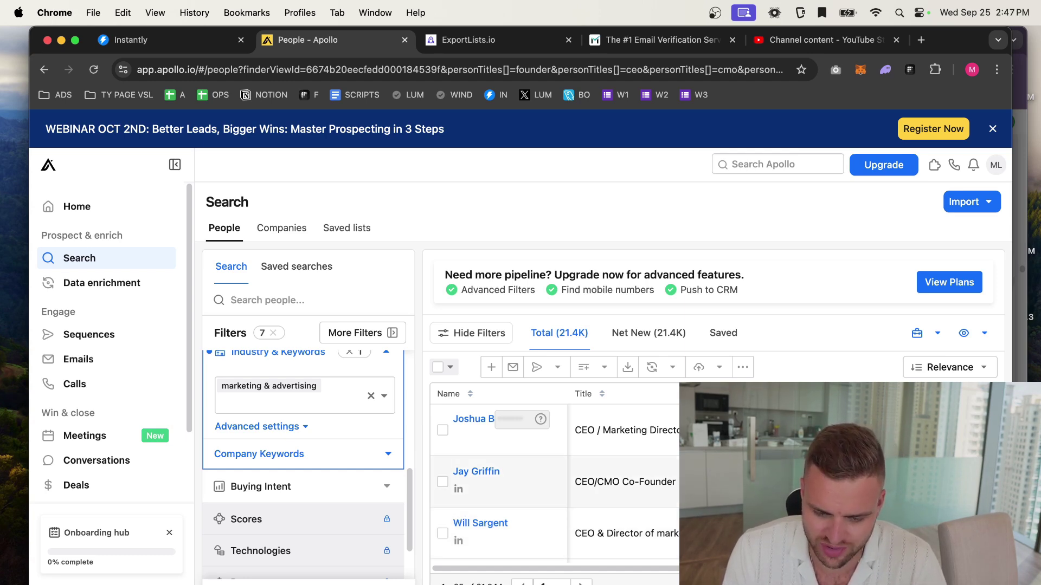
scroll(553, 482, "down", 6)
scroll(553, 488, "up", 6)
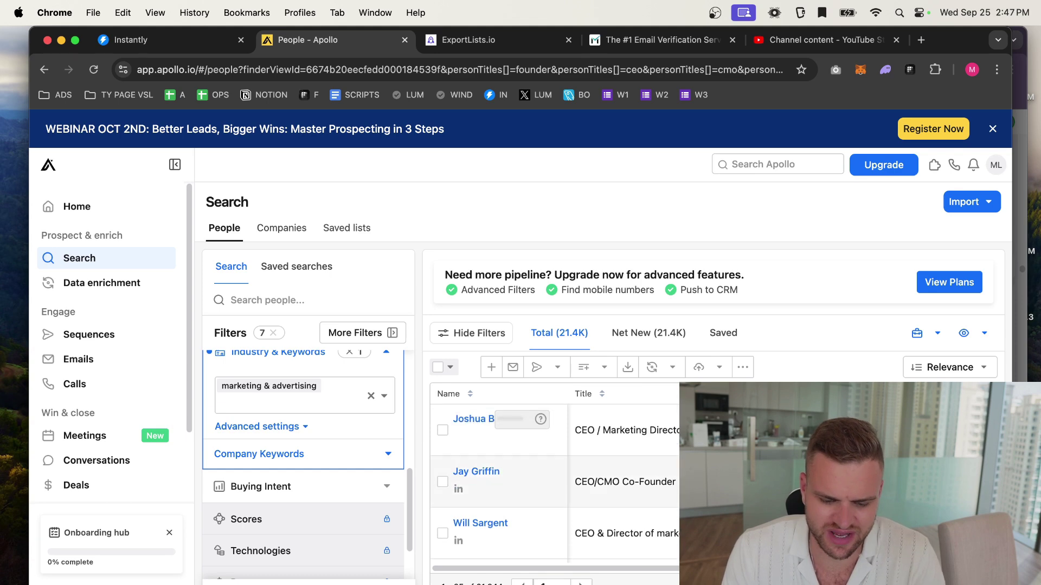
scroll(553, 488, "down", 3)
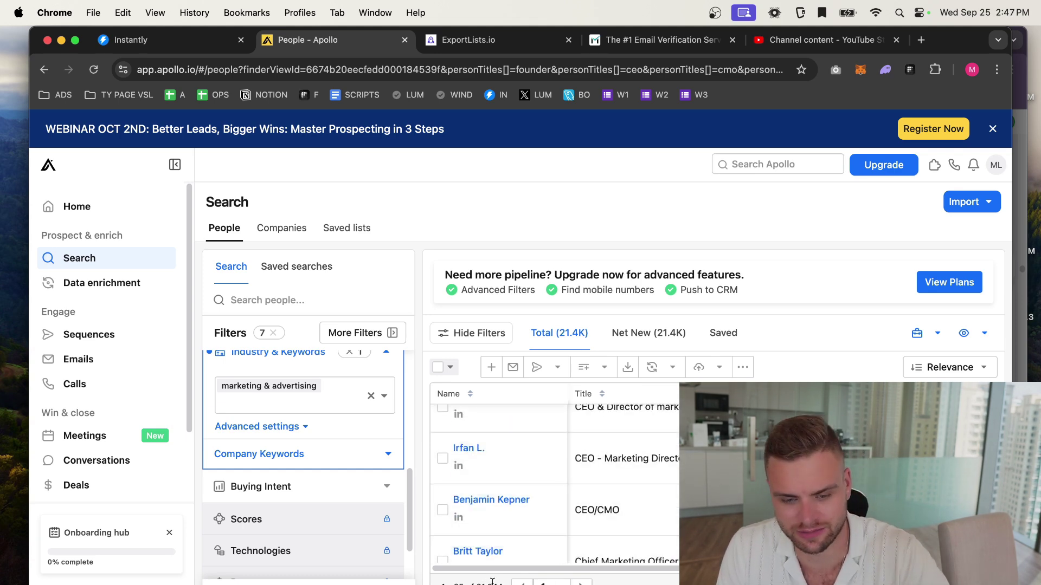
Copy the filtered Apollo search URL and open ExportLists.io's Apollo scraper order form
left_click(325, 69)
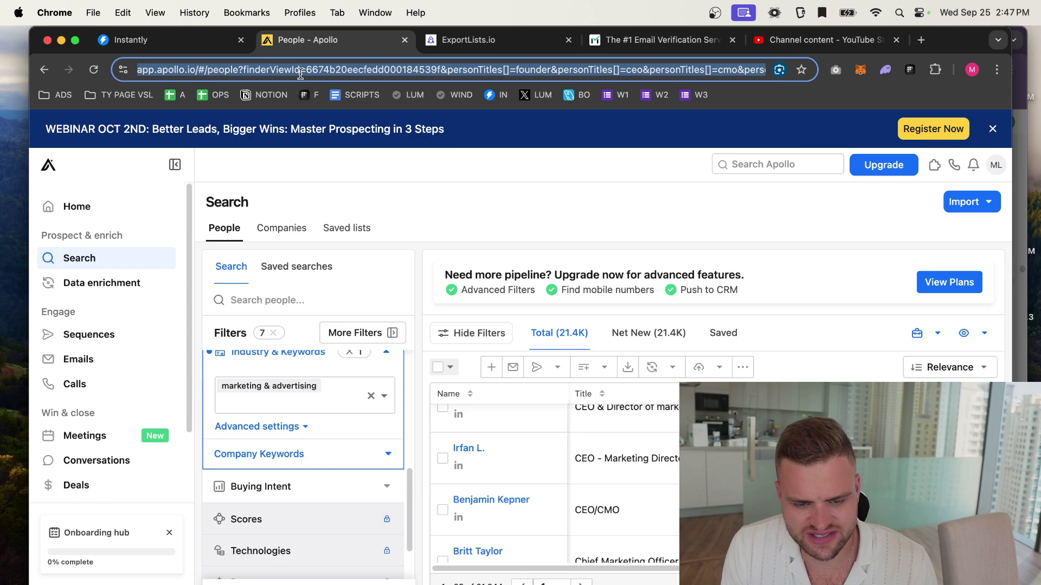
left_click(482, 44)
left_click(43, 69)
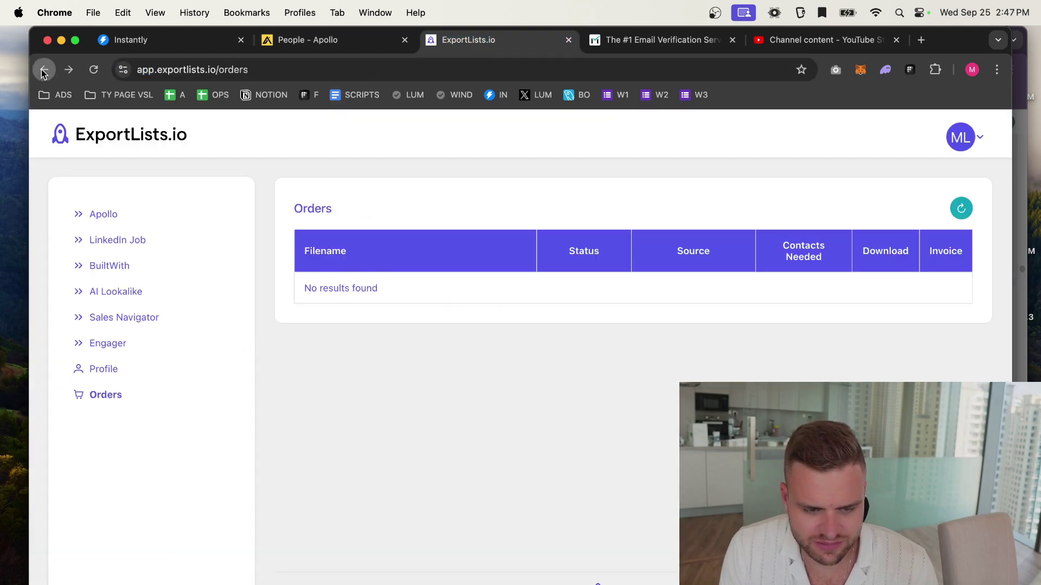
left_click(44, 69)
left_click(44, 70)
left_click(44, 69)
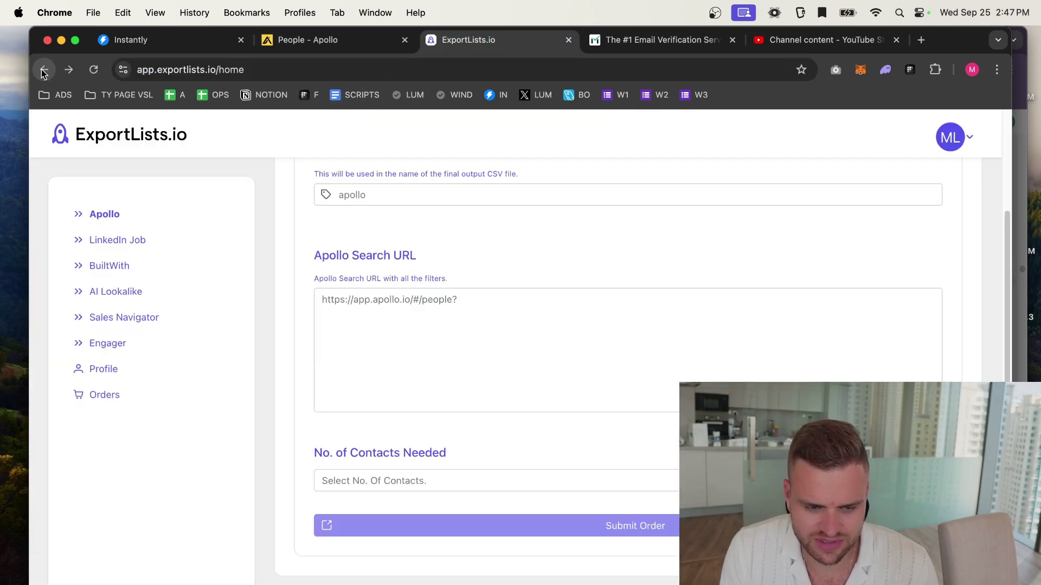
left_click(44, 69)
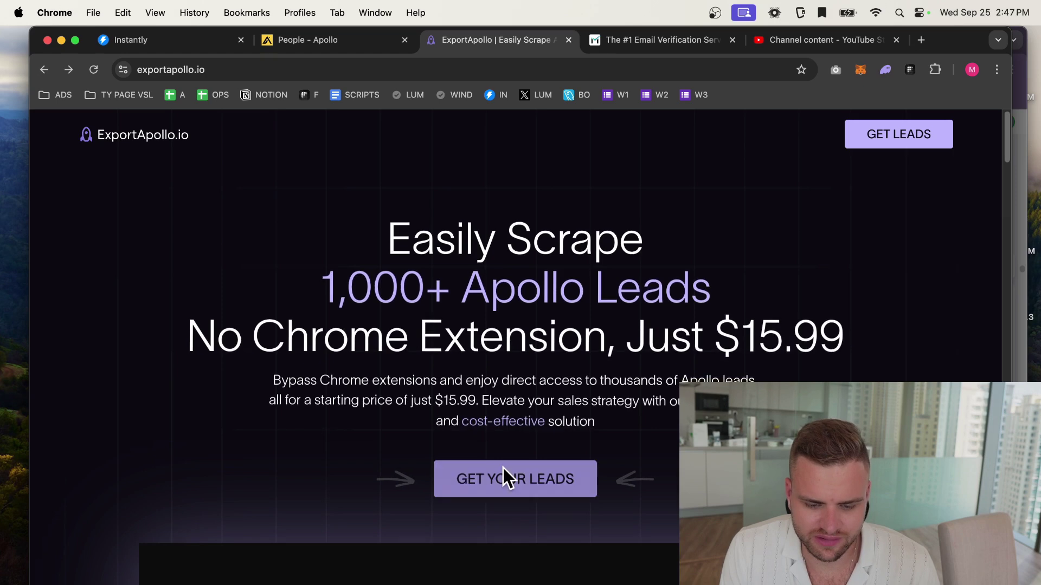
left_click(509, 481)
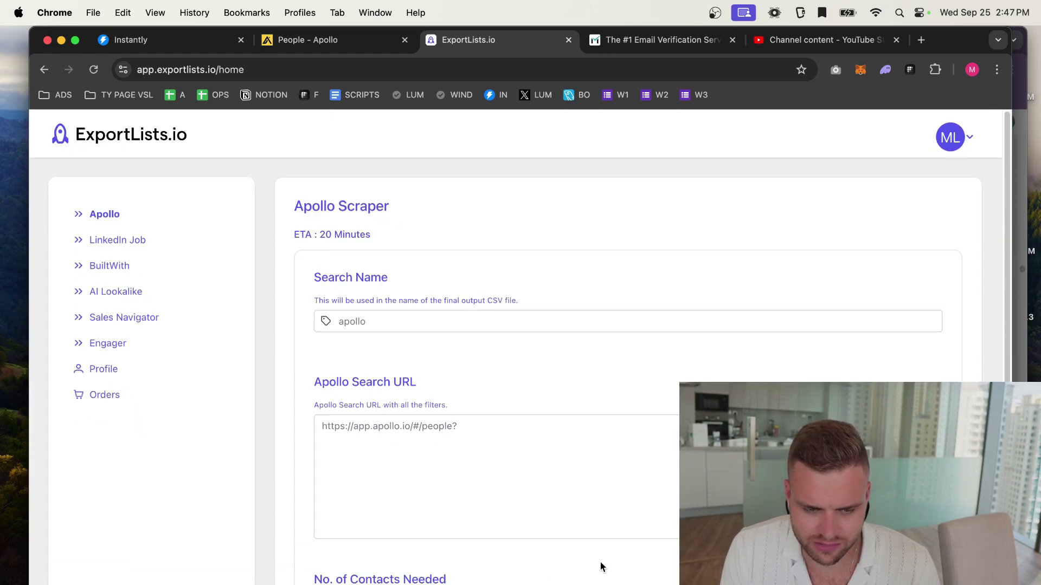
Name the search marketing-and-advertising and paste the Apollo search URL
left_click(397, 327)
type("marketing-ad")
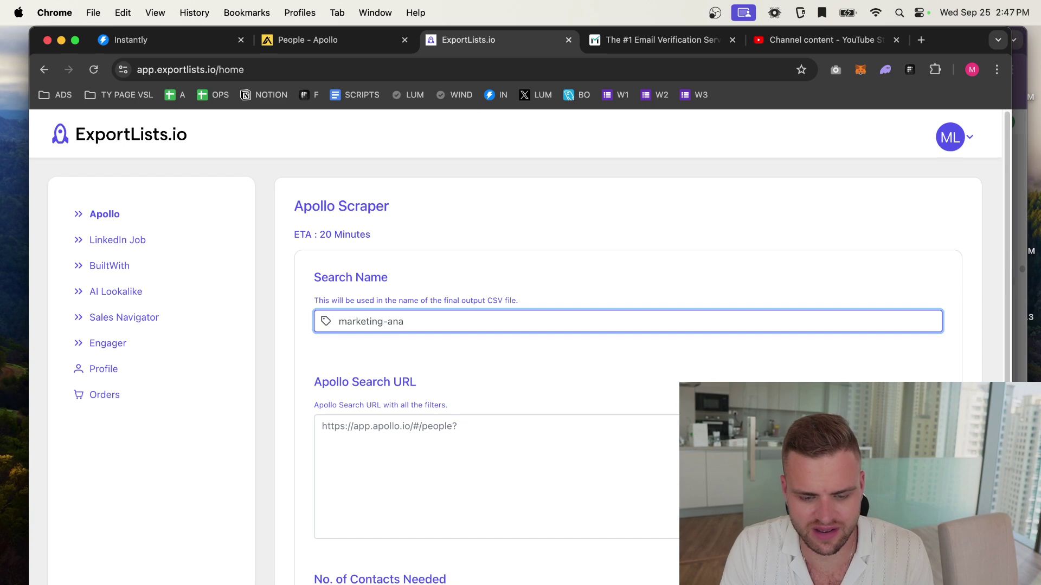
type("nd-advertis")
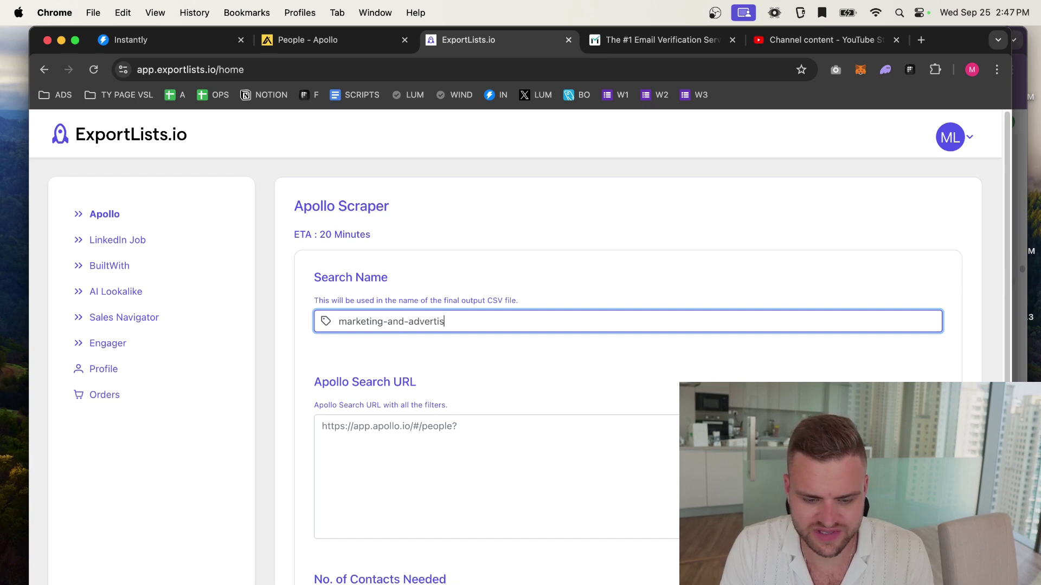
type("ing")
key("Tab")
key("super+v")
left_click_drag(546, 466, 272, 412)
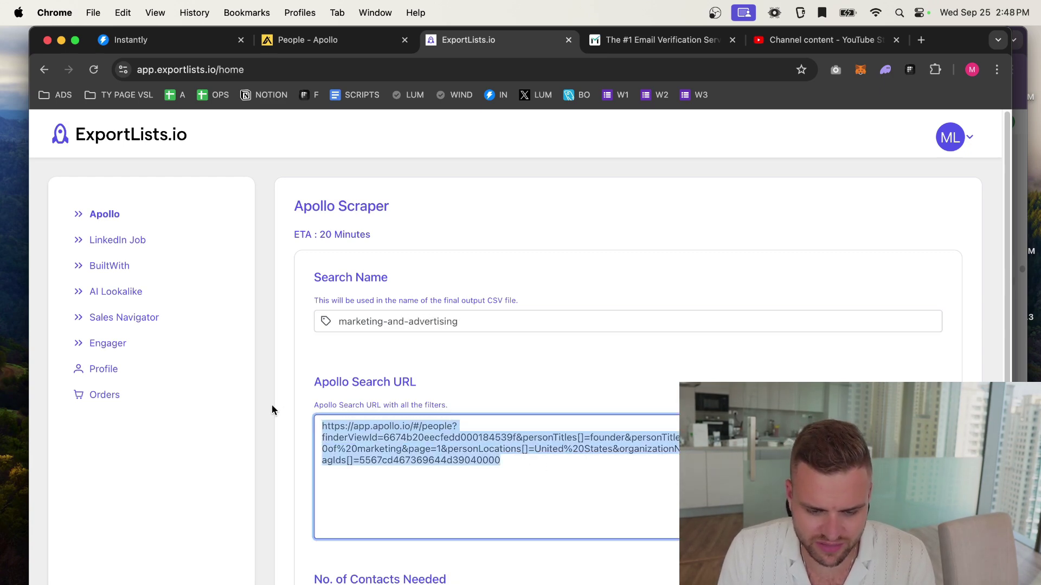
left_click(271, 411)
Set the number of contacts needed to 25,000
left_click(353, 39)
left_click(484, 42)
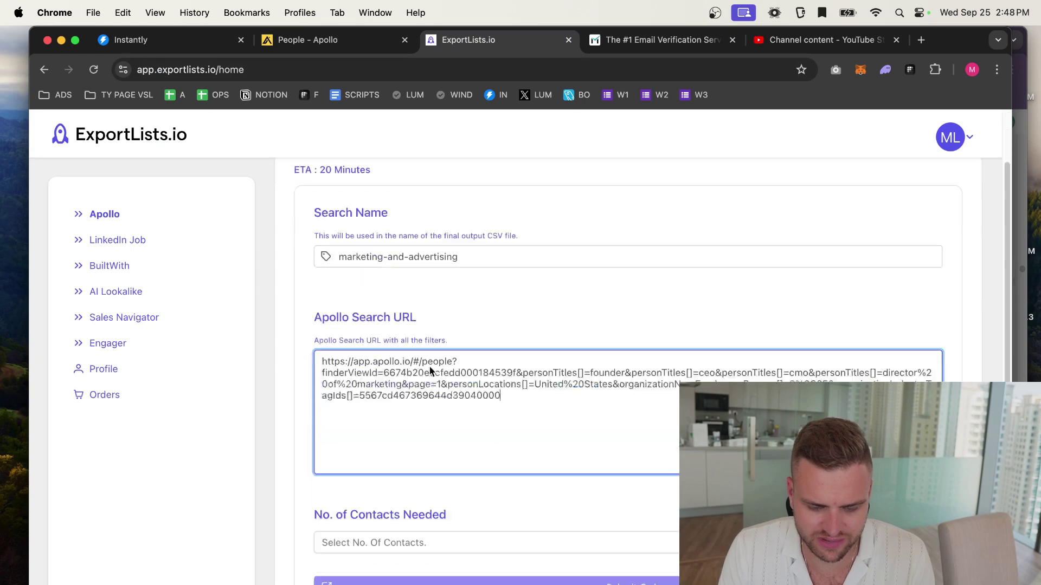
scroll(383, 477, "down", 2)
left_click(385, 472)
scroll(401, 439, "down", 2)
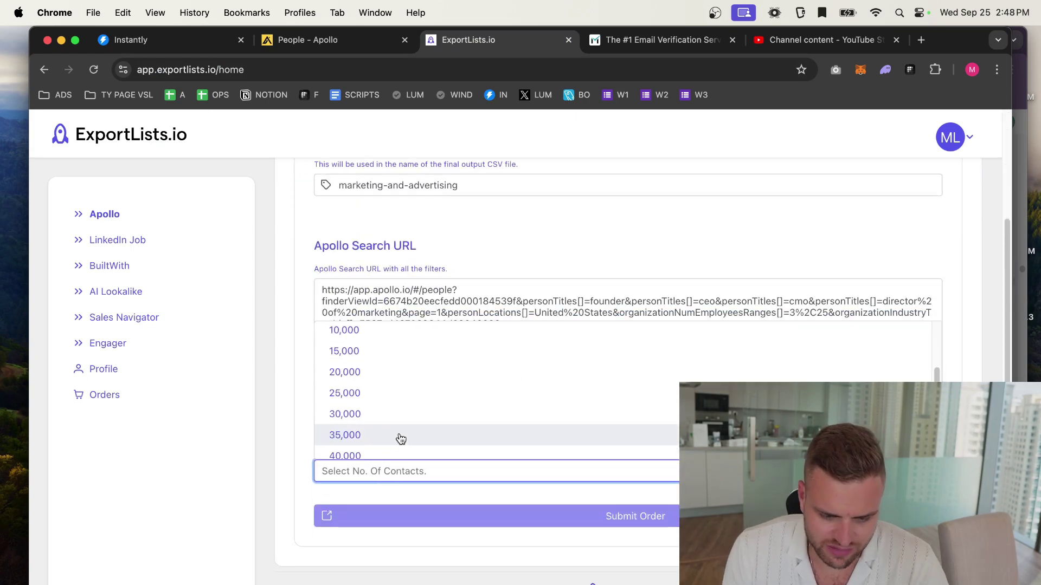
left_click(381, 394)
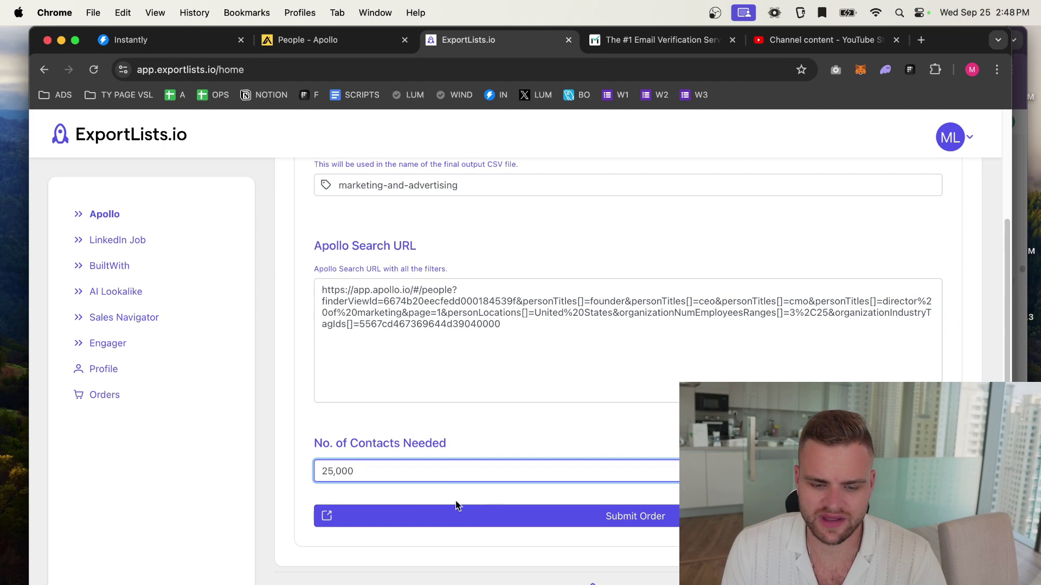
scroll(455, 506, "up", 5)
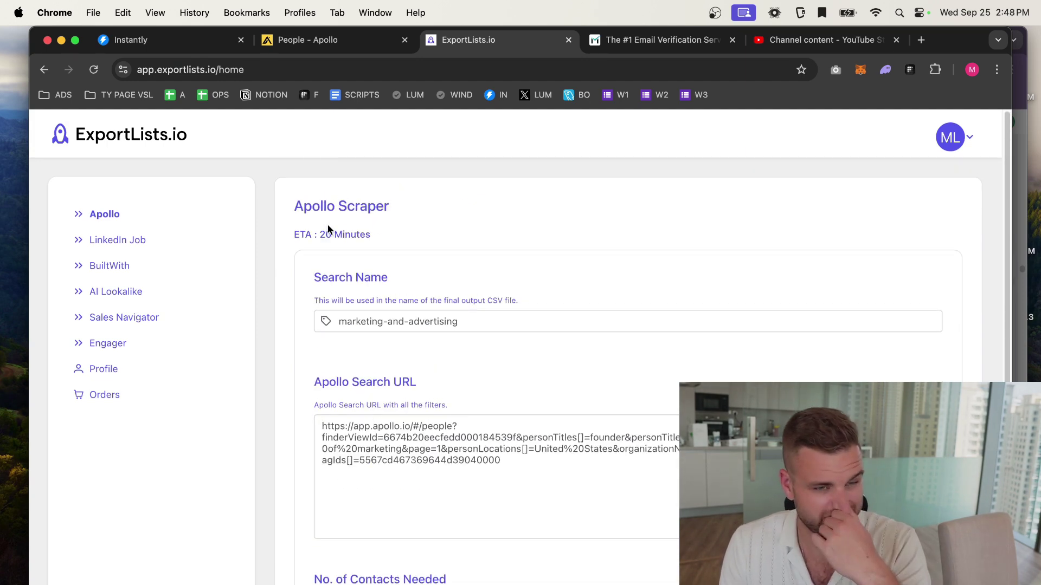
Download the finished marketing-agencies order from Orders, then go to MillionVerifier
left_click(103, 397)
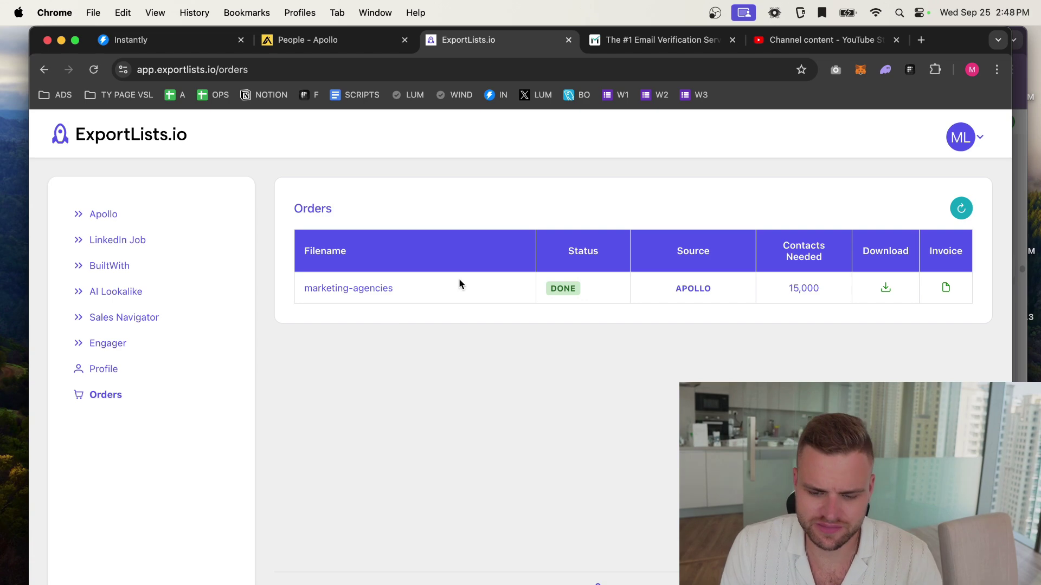
left_click(885, 288)
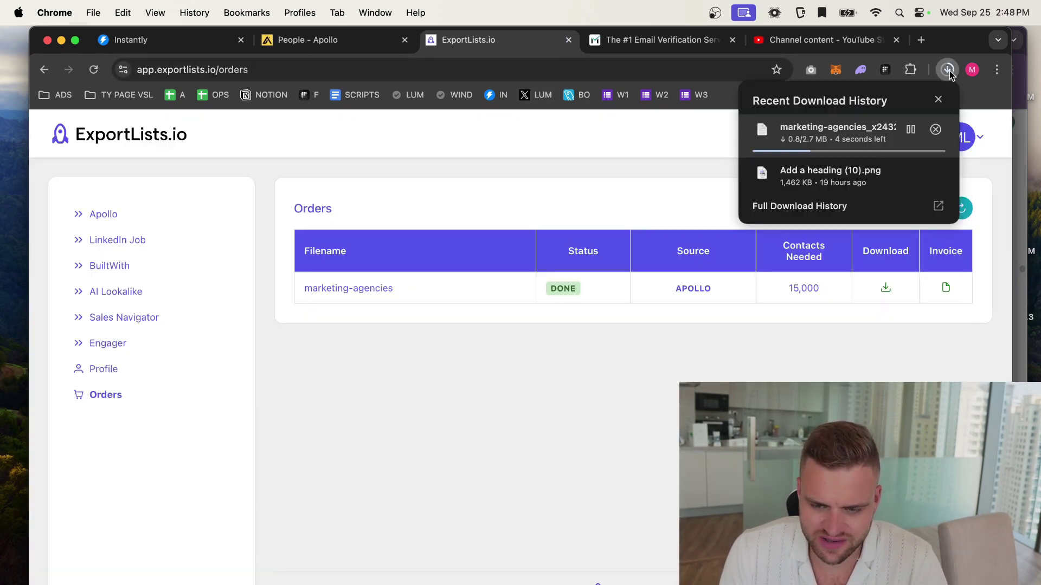
left_click(646, 48)
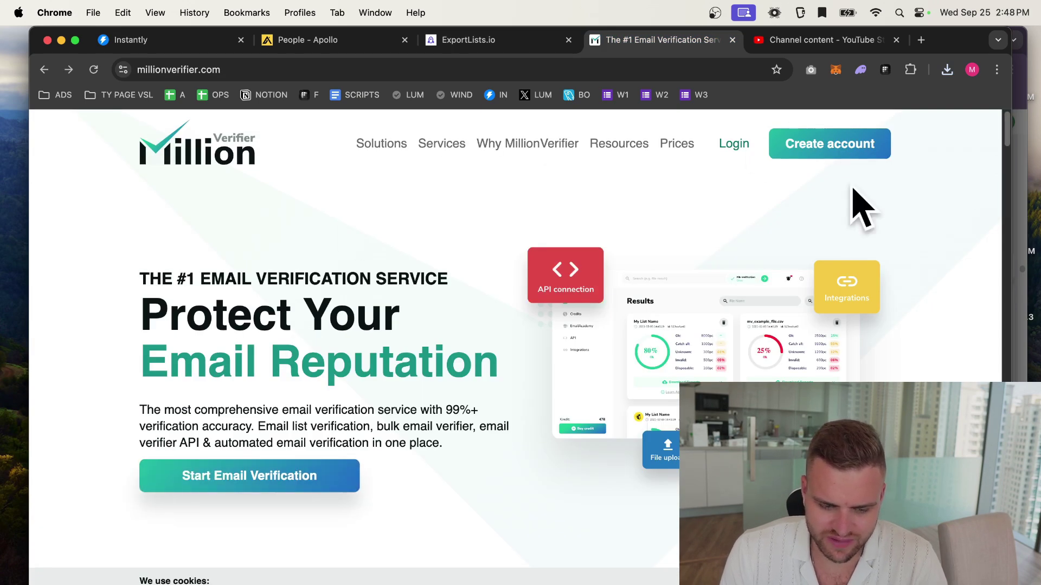
Log in to MillionVerifier
left_click(736, 154)
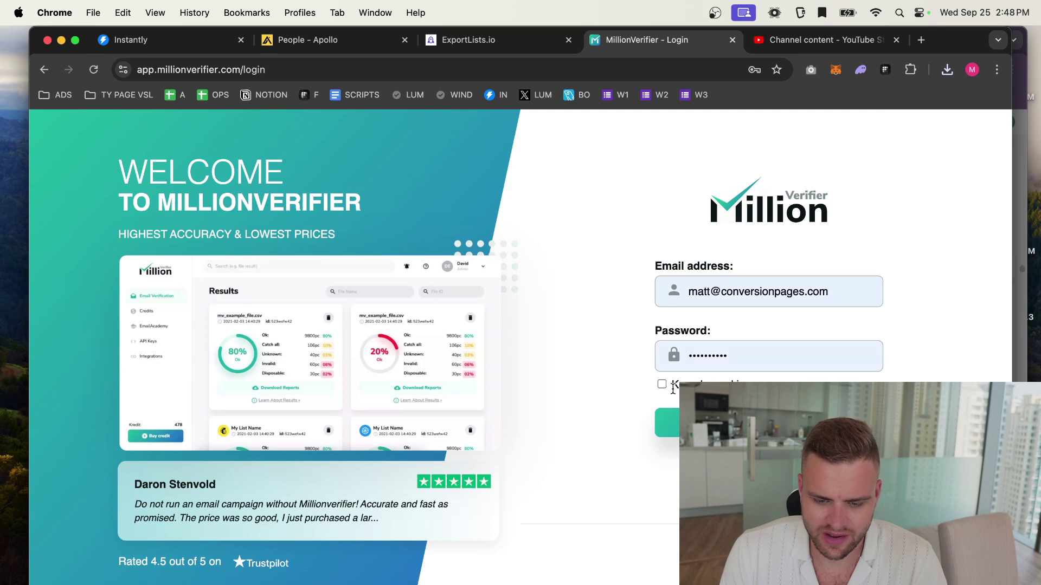
left_click(670, 422)
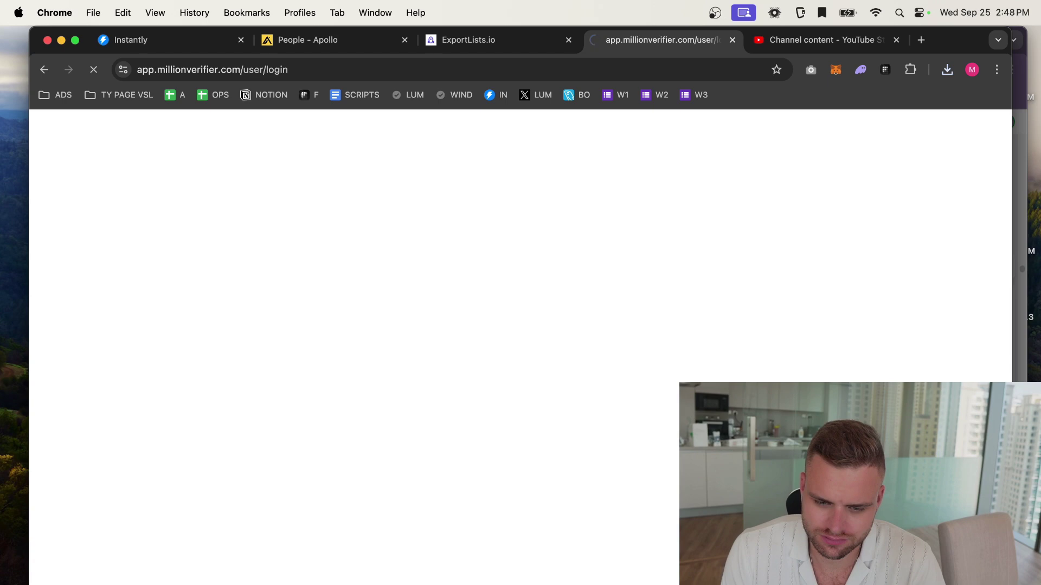
scroll(442, 416, "down", 5)
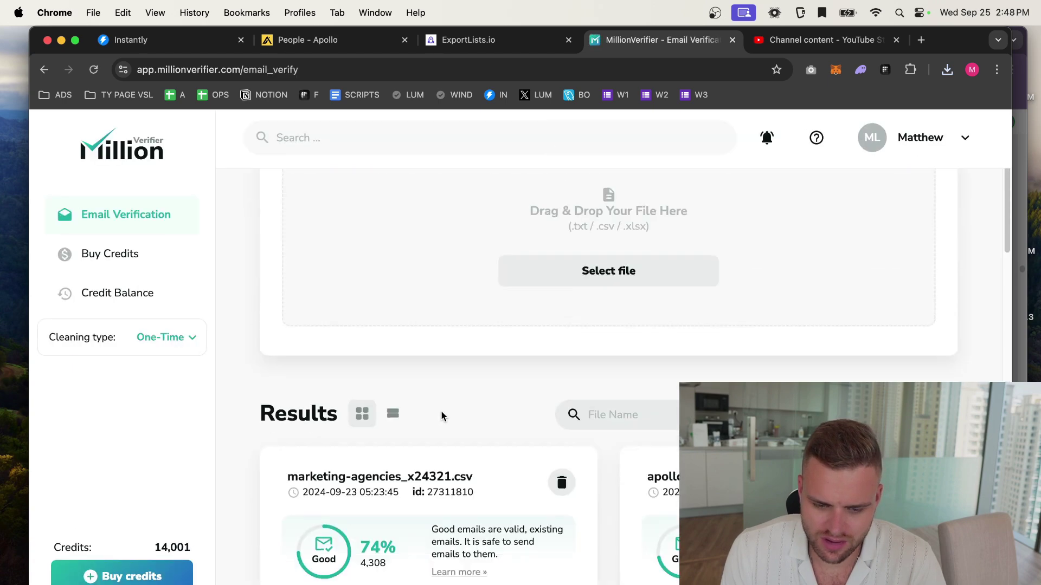
scroll(604, 414, "up", 4)
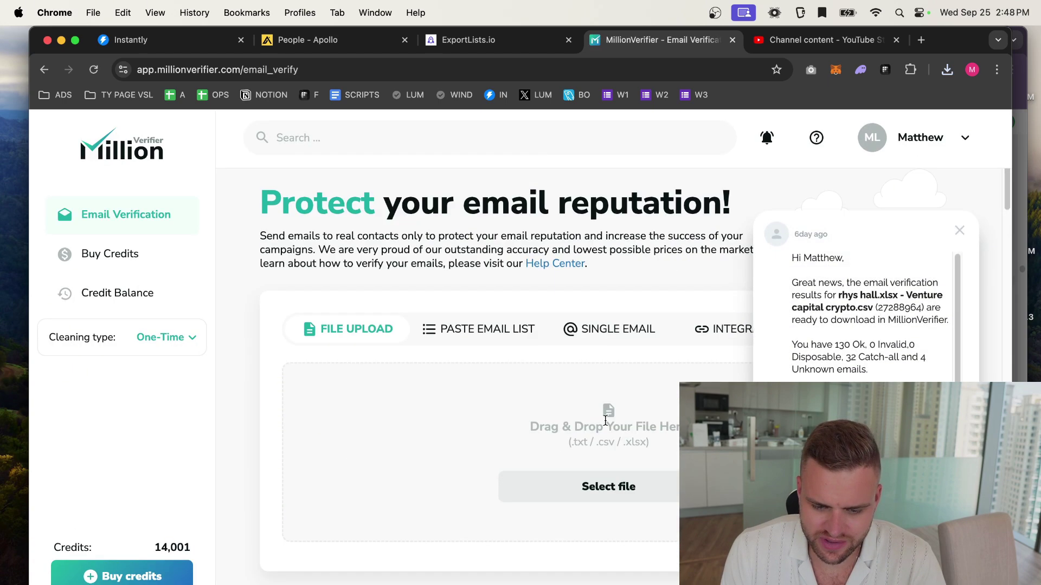
Upload marketing-agencies_x24321 (1).csv (5,795 emails) without starting verification
left_click(598, 487)
double_click(484, 331)
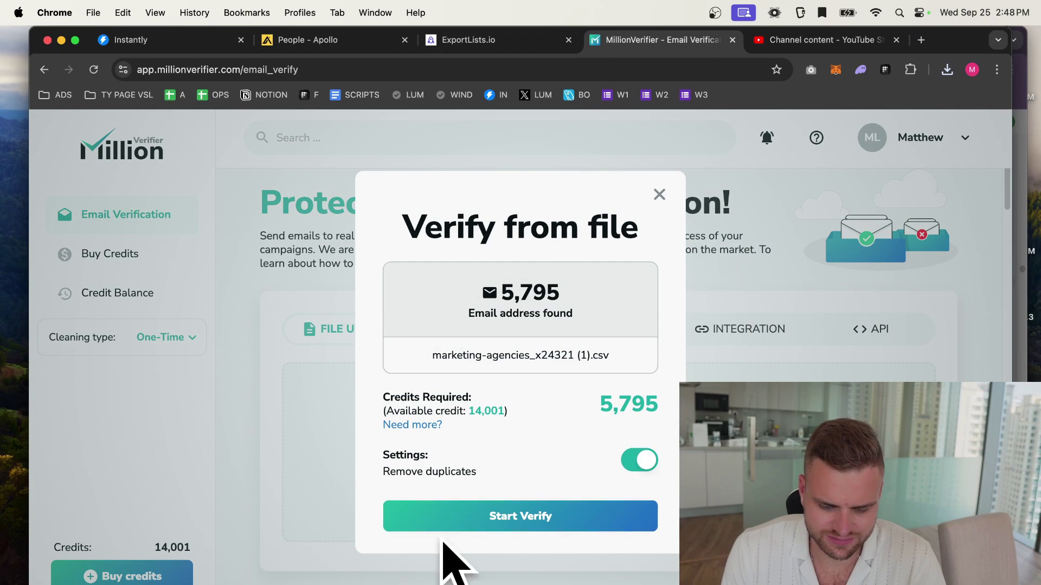
left_click(659, 195)
scroll(542, 302, "down", 8)
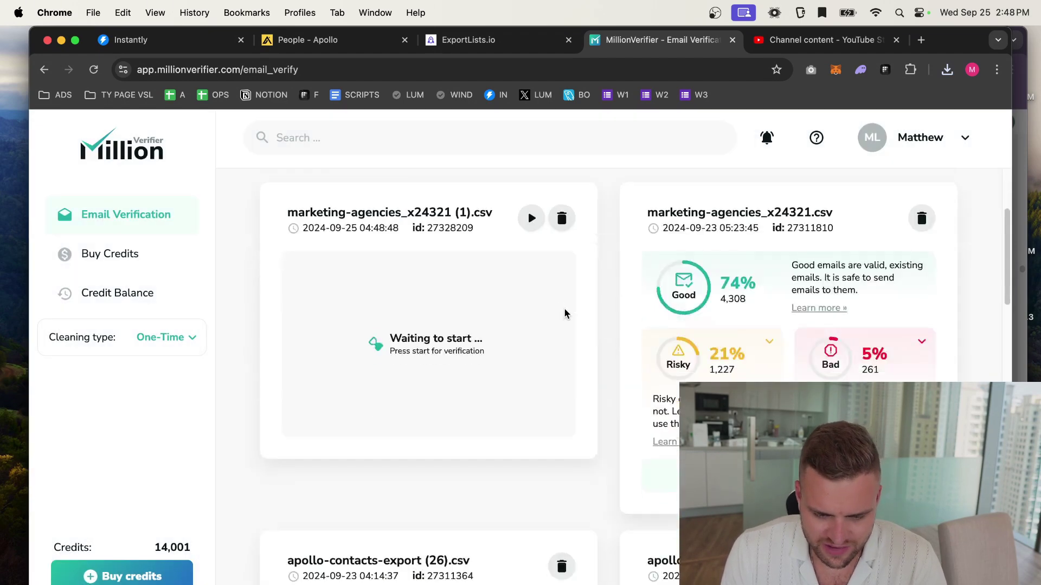
Delete the duplicate (1) upload and download the Good Emails Only report for marketing-agencies_x24321.csv
left_click(564, 219)
left_click(516, 436)
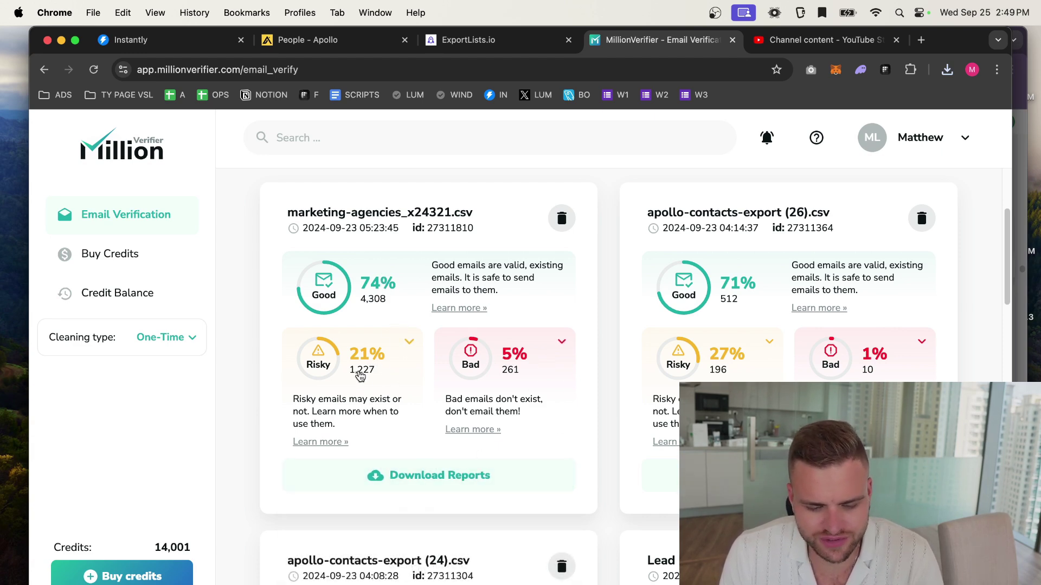
mouse_move(458, 482)
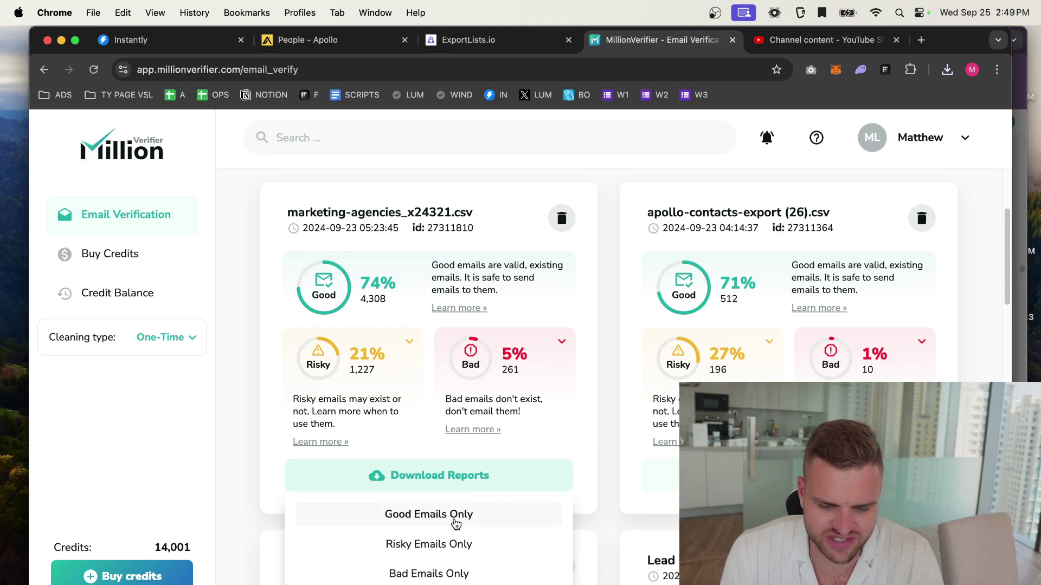
left_click(456, 523)
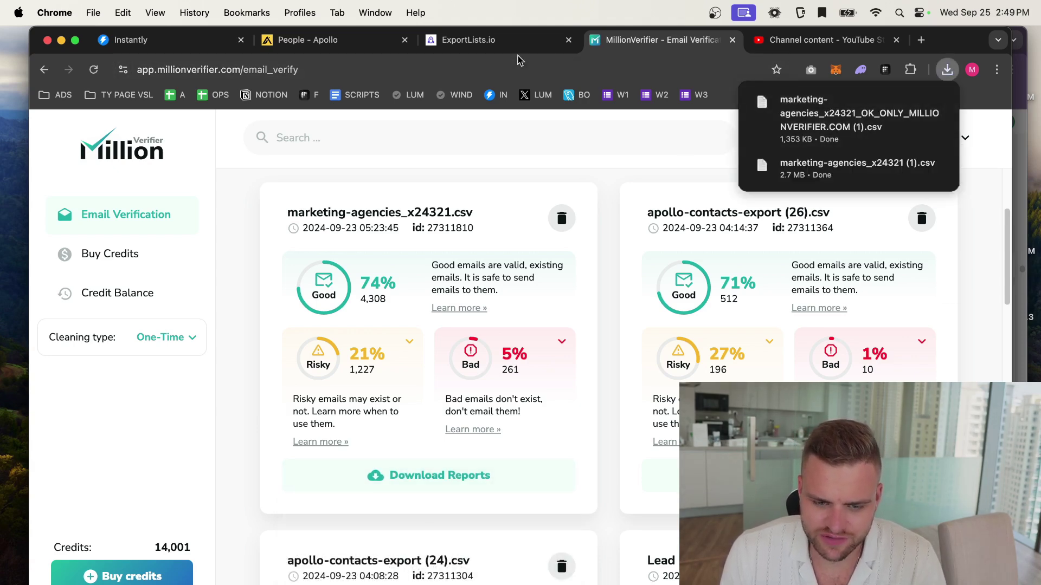
In the Instantly campaign, start a CSV lead import and pick the OK_ONLY good-emails file
left_click(130, 39)
left_click(544, 481)
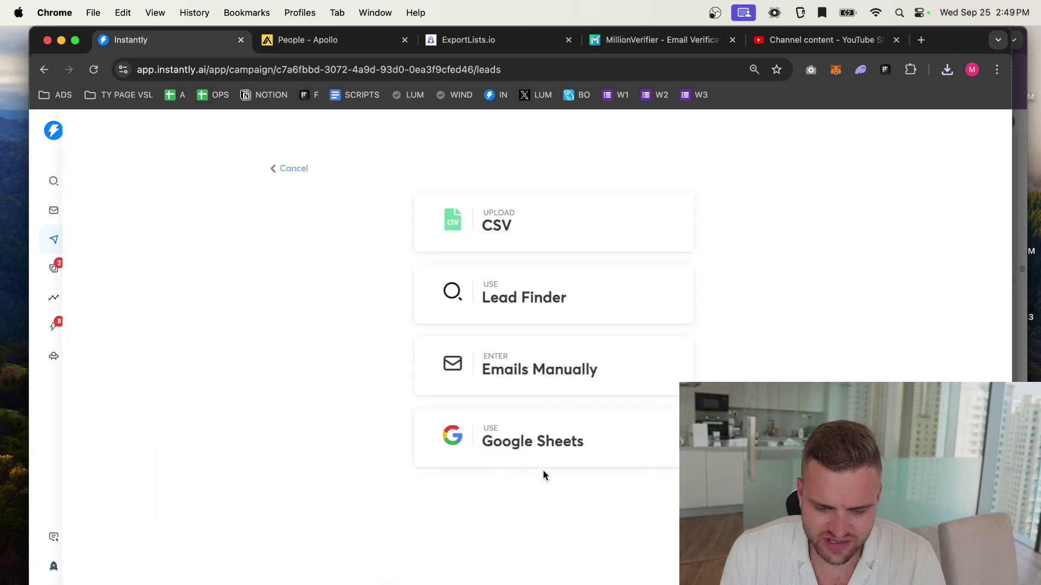
left_click(491, 243)
left_click(484, 295)
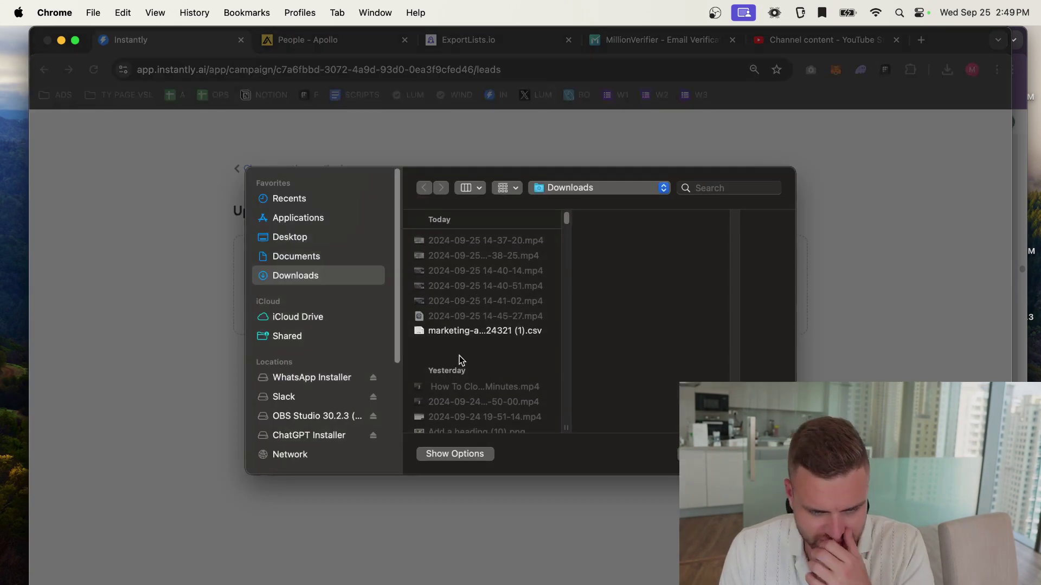
left_click(481, 349)
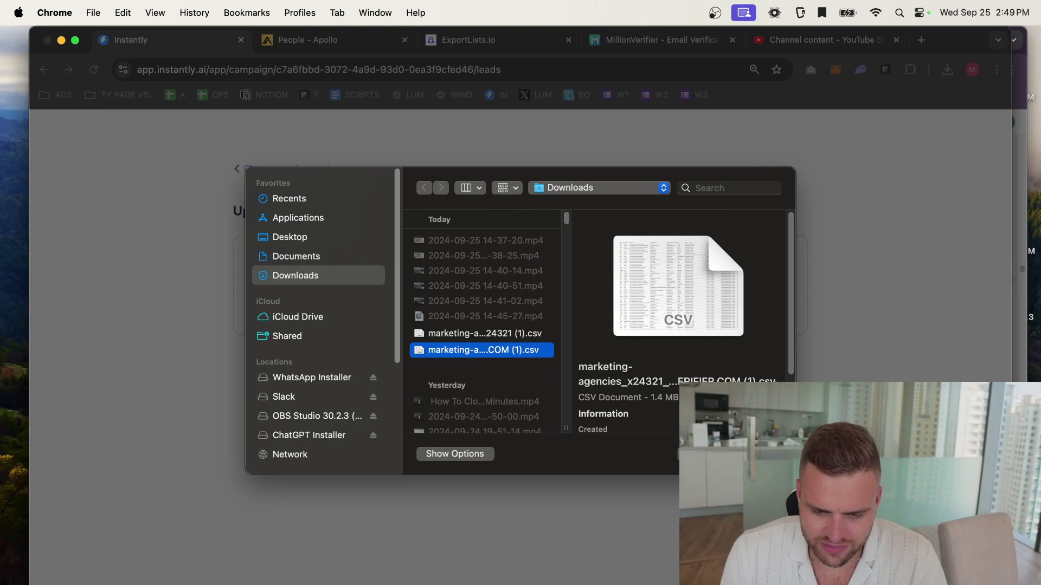
left_click(762, 453)
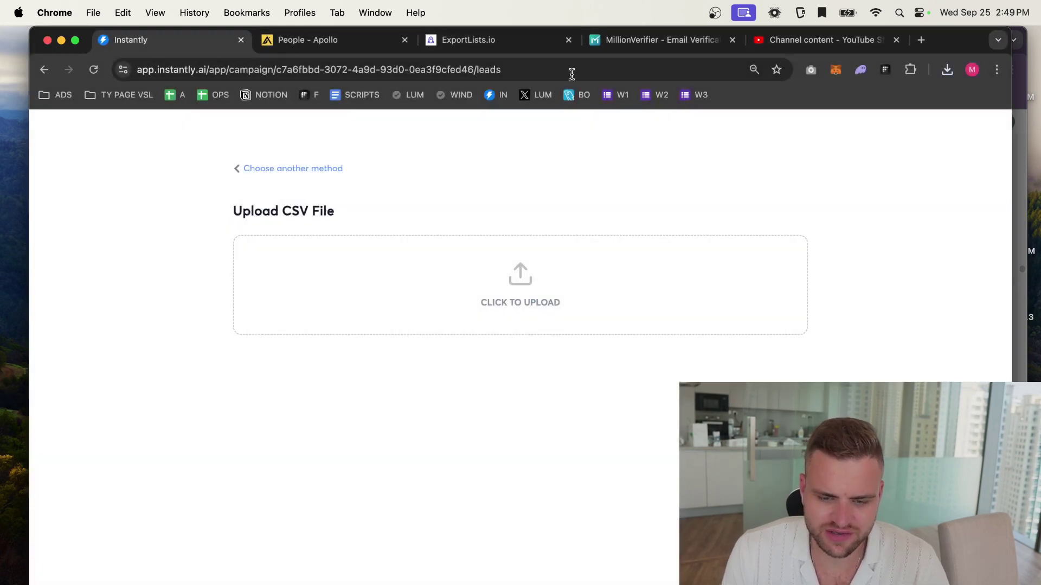
Open ExportLists.io's Apollo Scraper form and look over the contact quantity choices
left_click(477, 41)
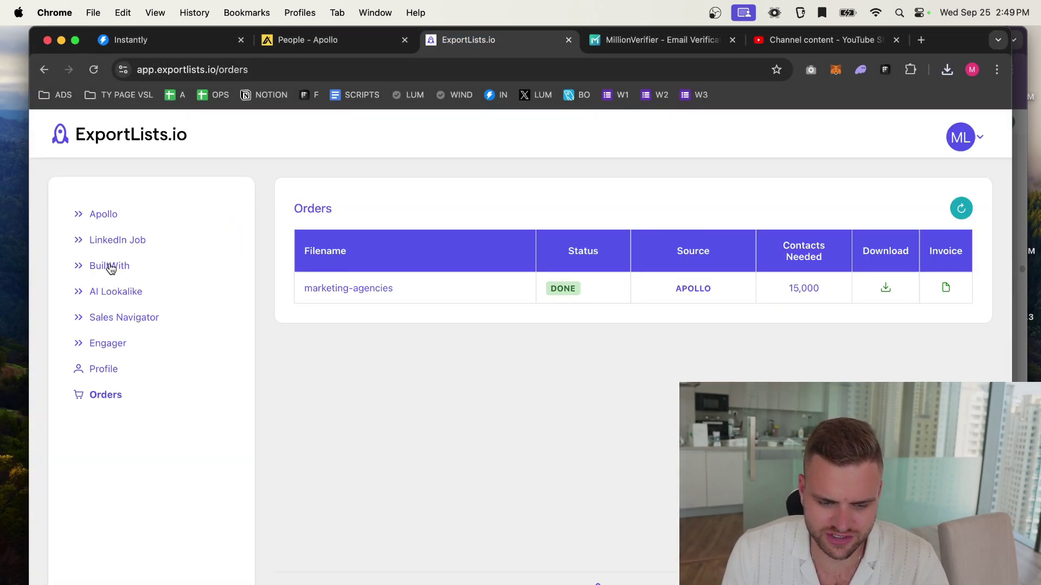
left_click(106, 217)
scroll(422, 460, "down", 3)
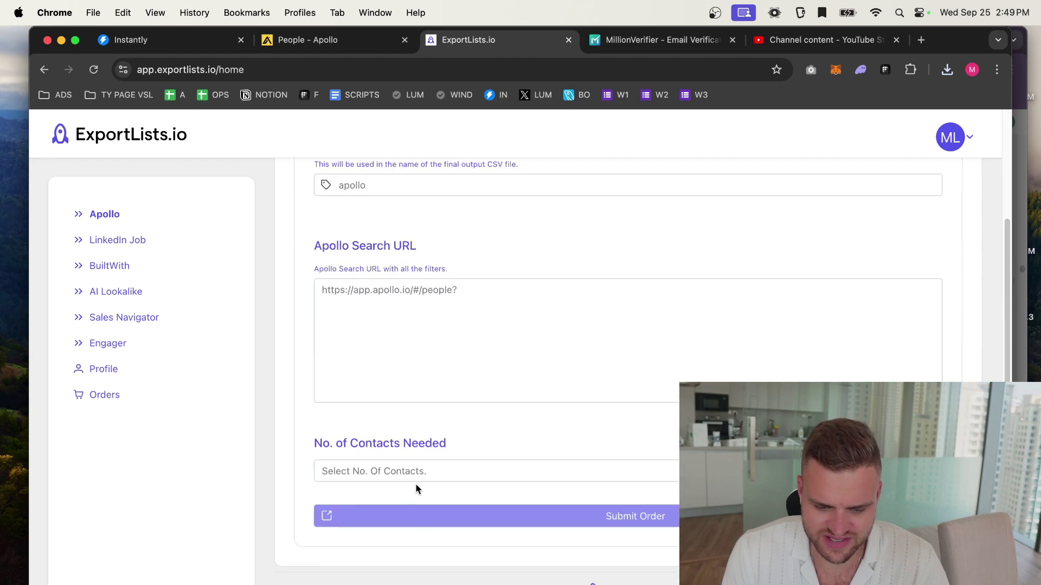
left_click(474, 469)
scroll(469, 434, "down", 3)
left_click(277, 436)
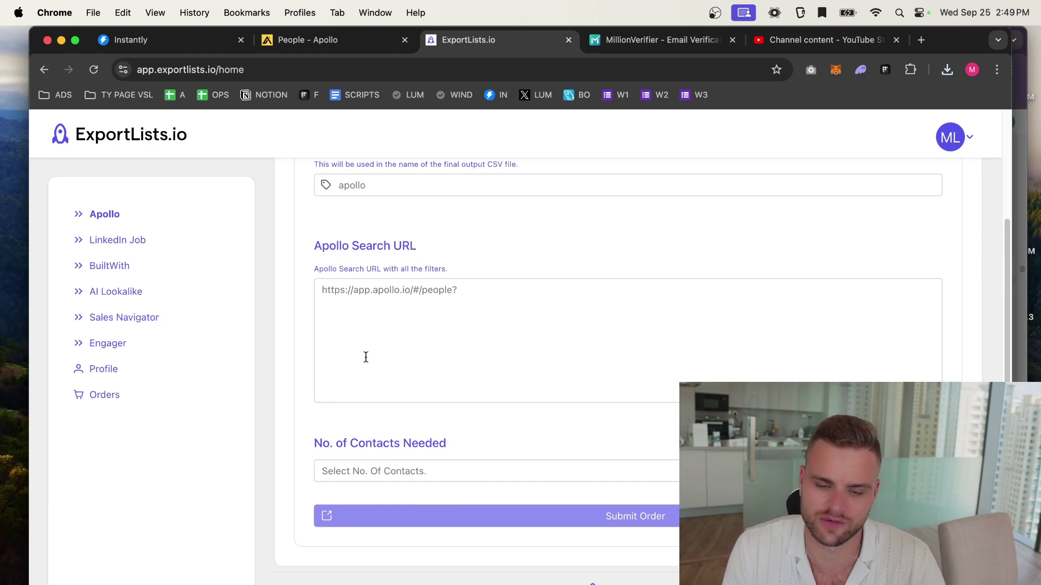
scroll(318, 339, "up", 3)
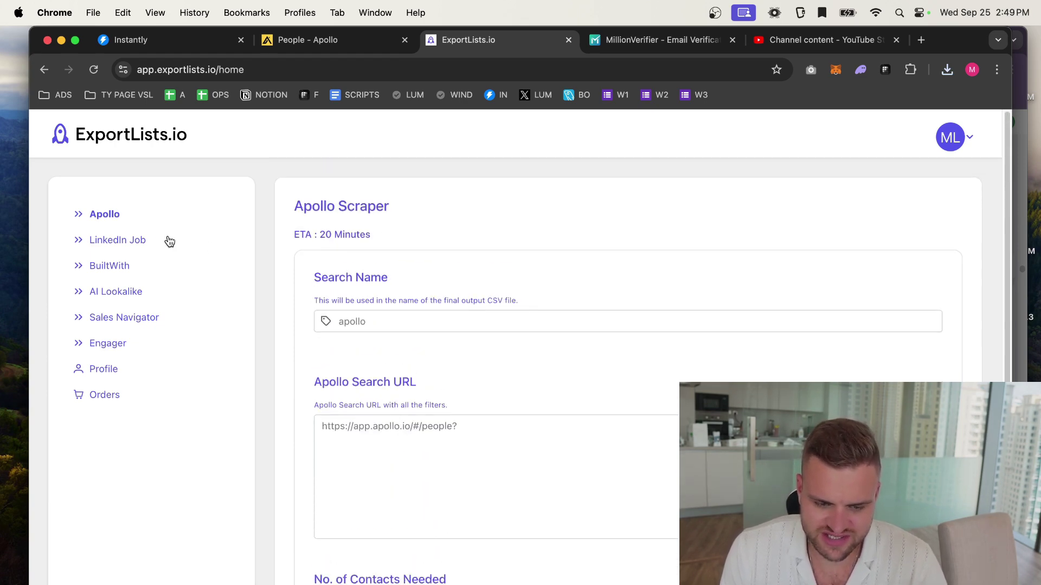
Browse the BuiltWith, Sales Navigator, Engager, AI Lookalike, LinkedIn Job and profile pages, ending on Apollo
left_click(120, 272)
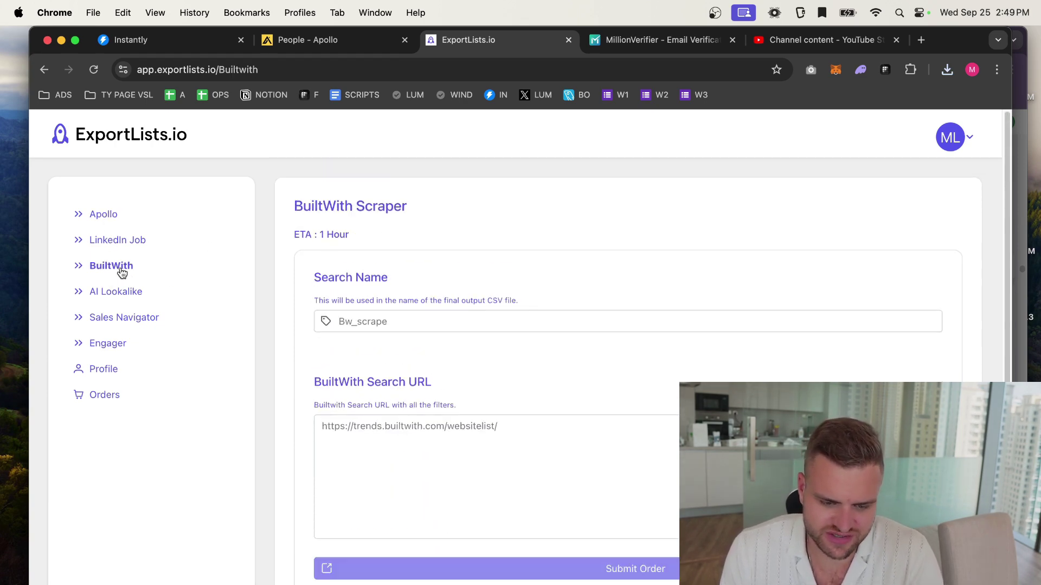
left_click(106, 320)
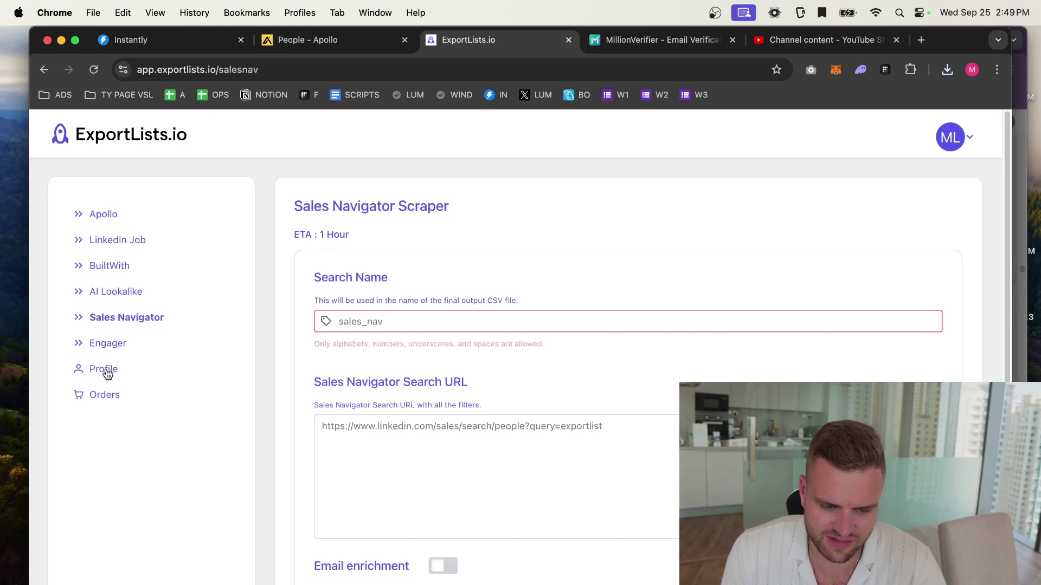
left_click(117, 347)
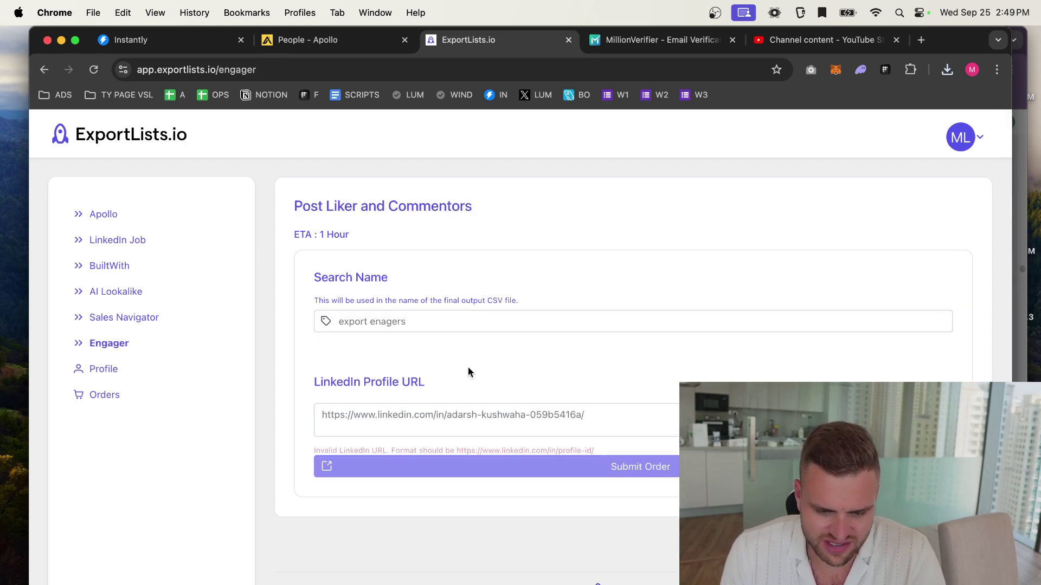
left_click(450, 430)
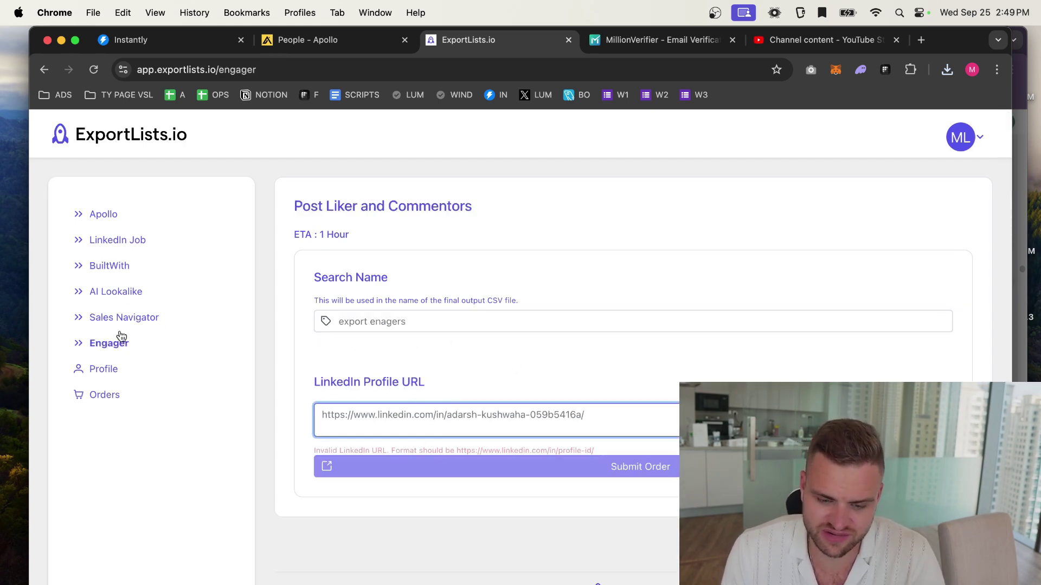
left_click(97, 297)
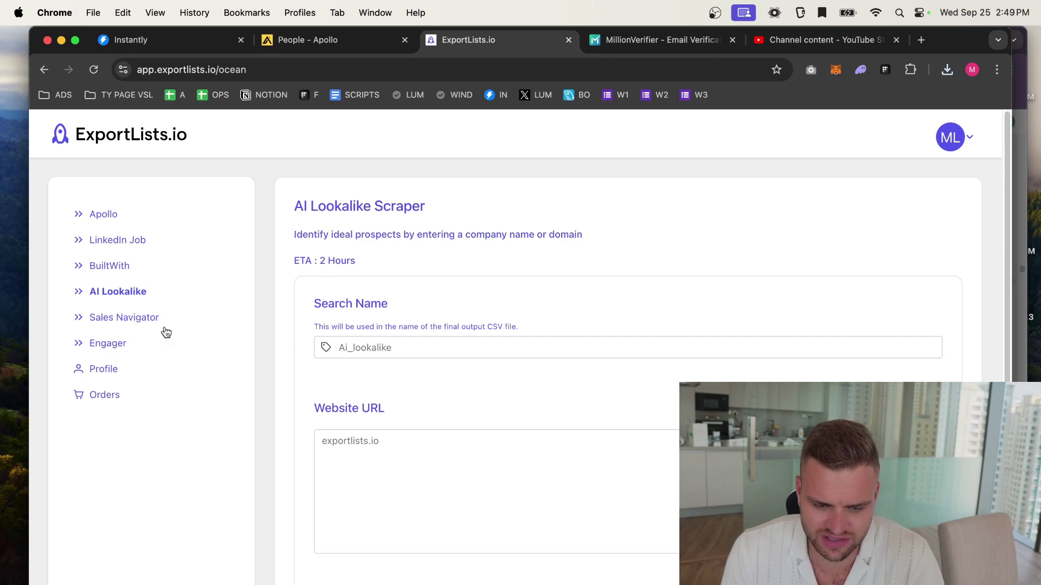
left_click(112, 266)
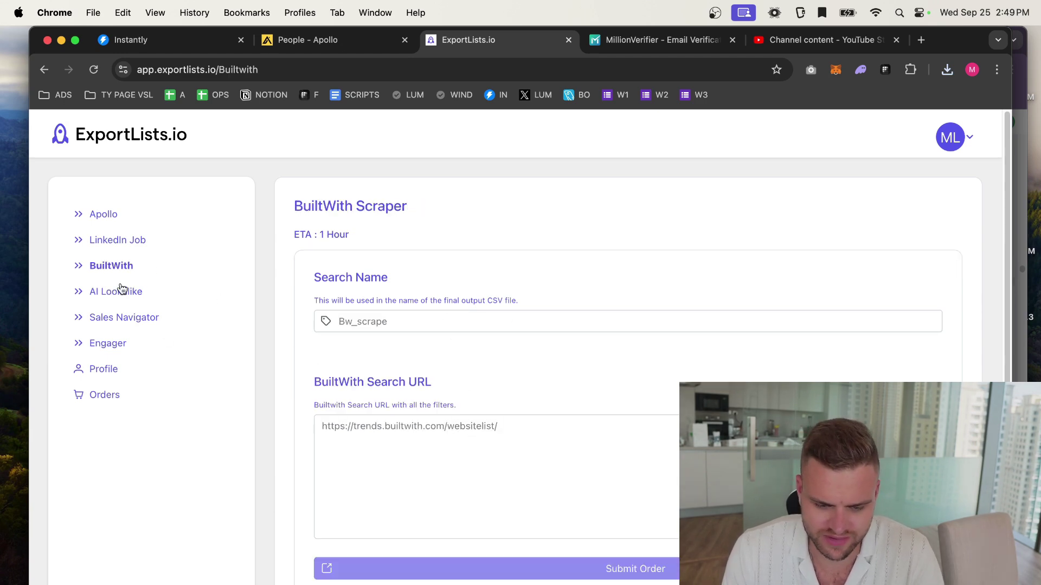
left_click(111, 248)
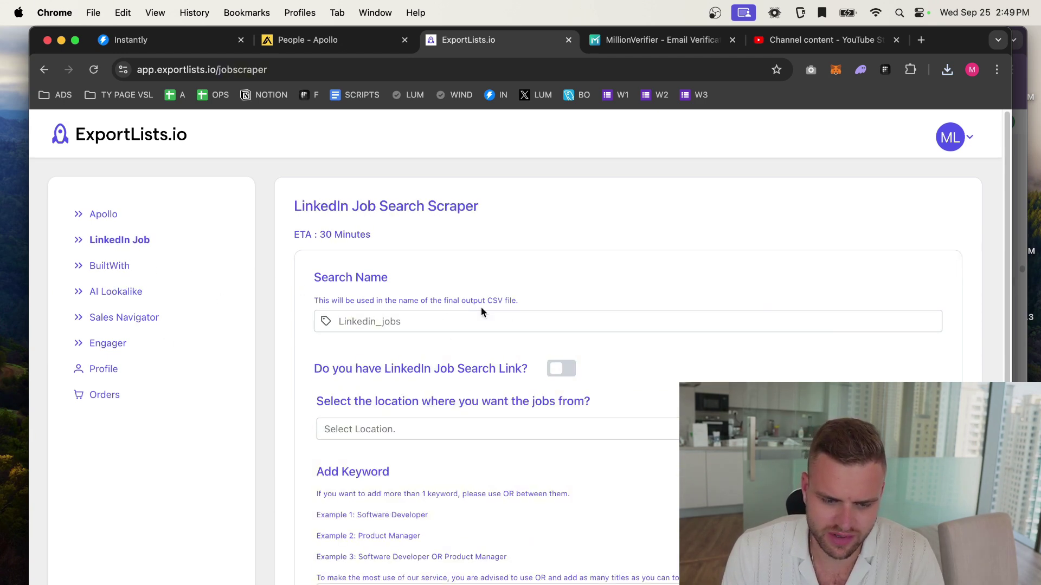
left_click(113, 379)
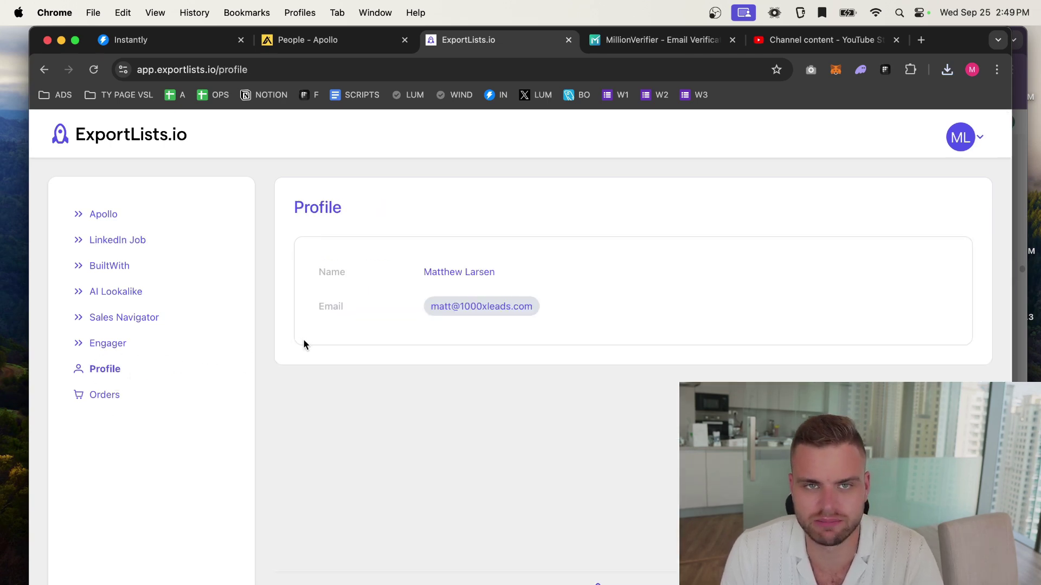
left_click(120, 222)
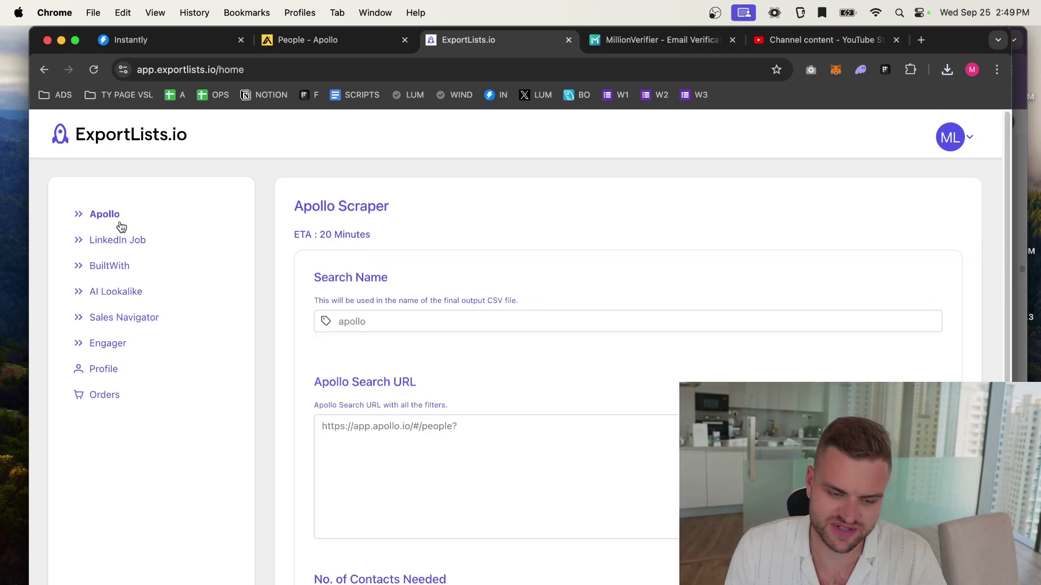